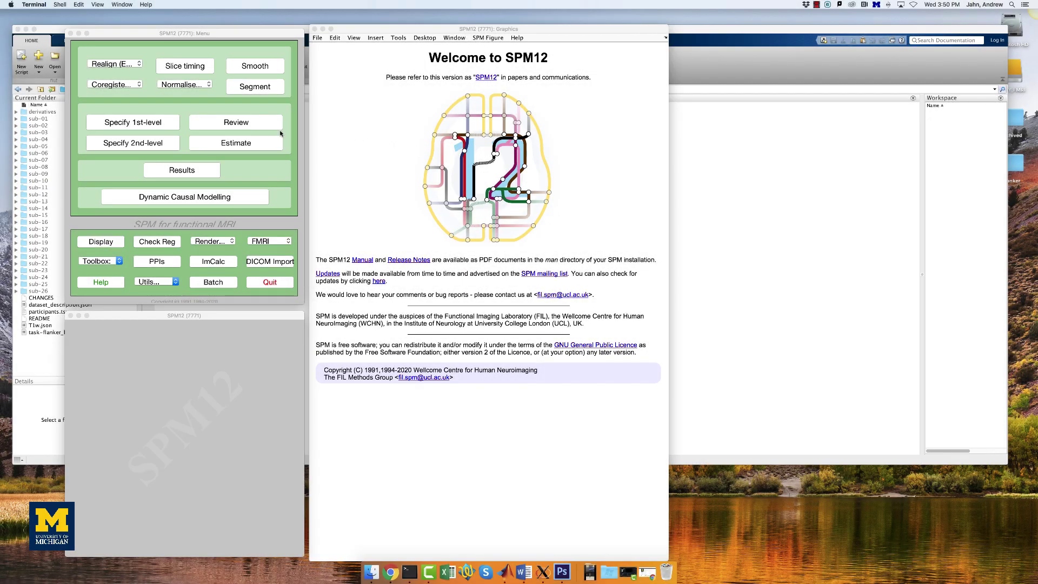
# Choose Specify 1st-level in the SPM12 menu to bring up the fMRI model specification batch.
pyautogui.click(152, 125)
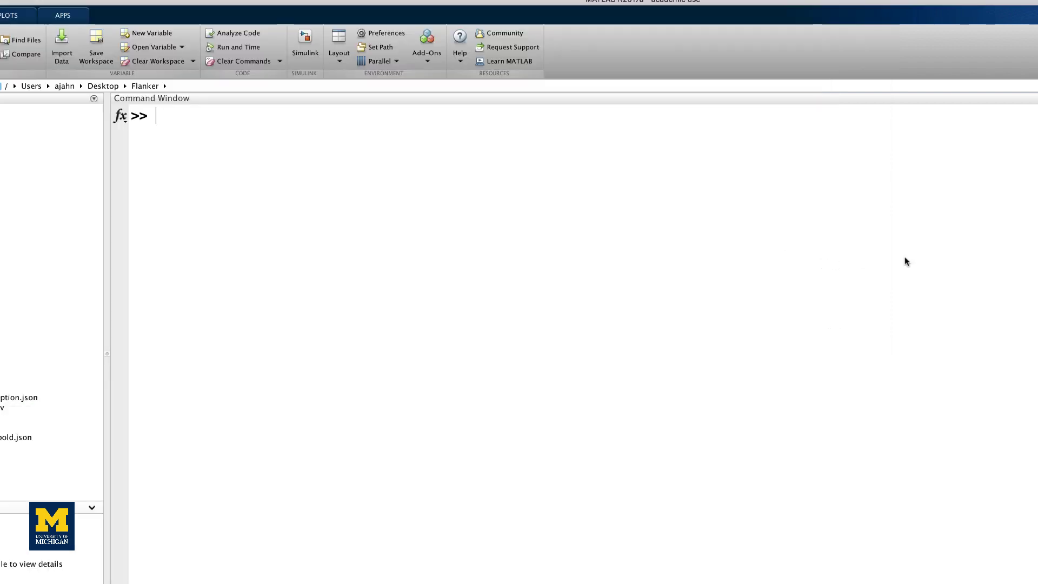
# Change into the sub-08 folder and create a 1stLevel folder there.
pyautogui.write('cd sub-08')
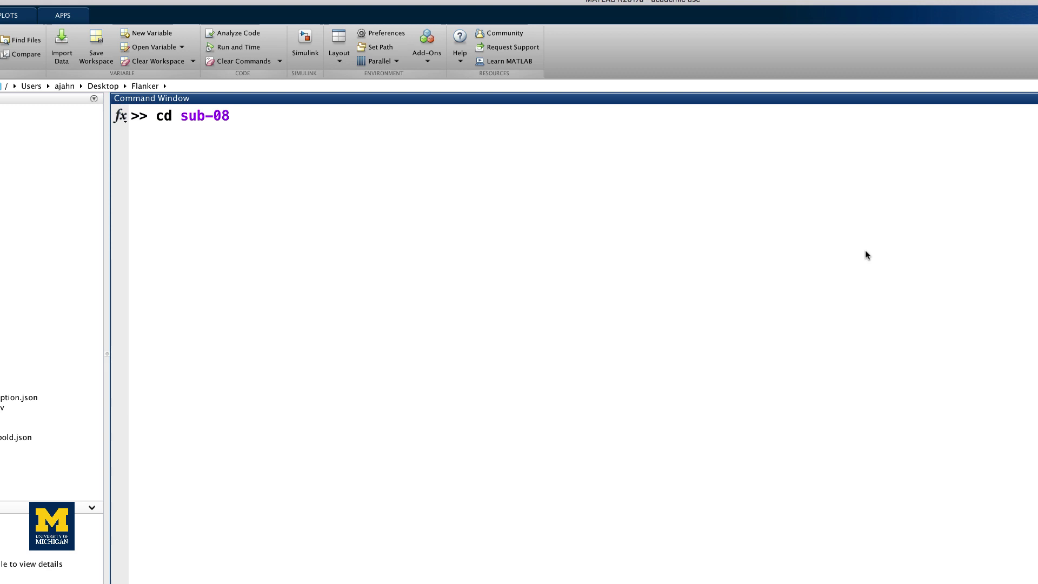
pyautogui.press('Return')
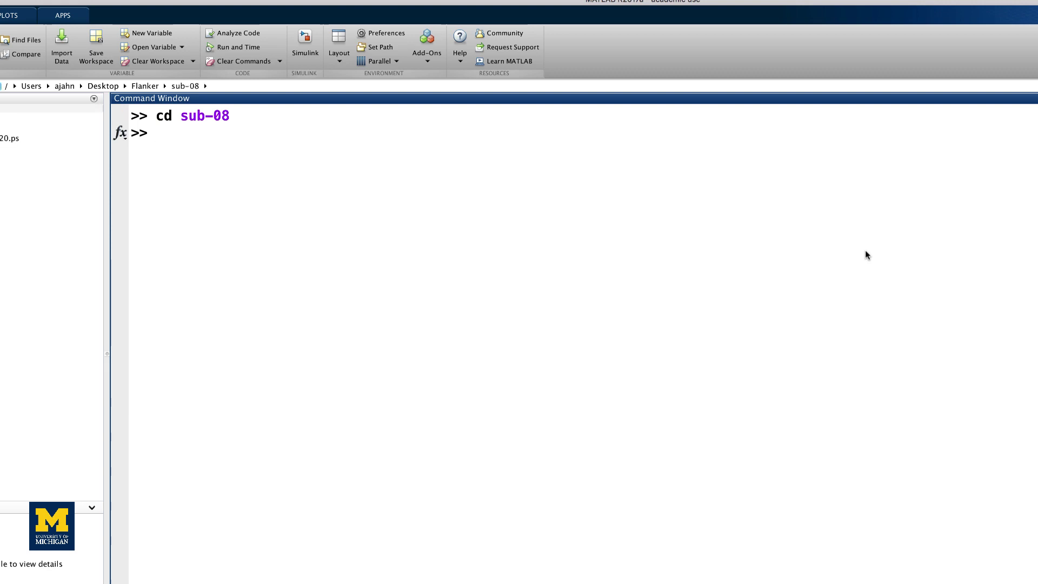
pyautogui.write('mkdir 1stLevel')
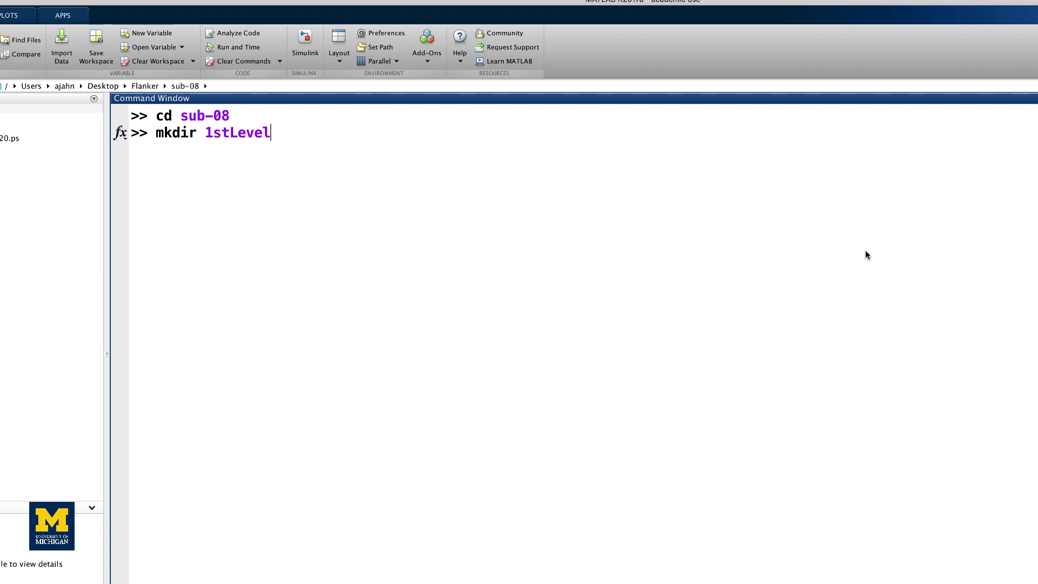
pyautogui.press('Return')
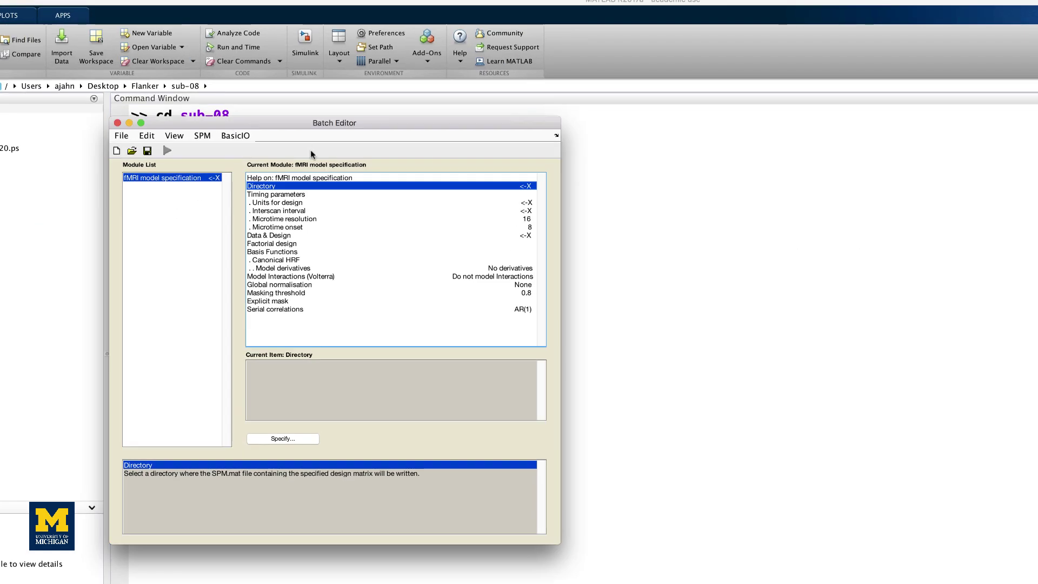
# Set the output directory to sub-08's 1stLevel folder and pick Seconds for design units.
pyautogui.doubleClick(287, 187)
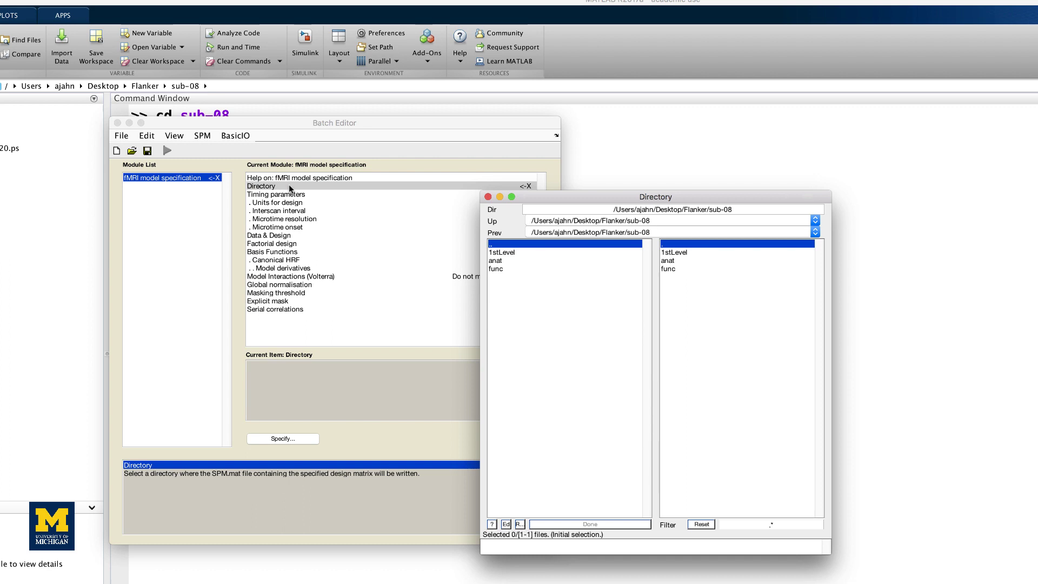
pyautogui.click(689, 253)
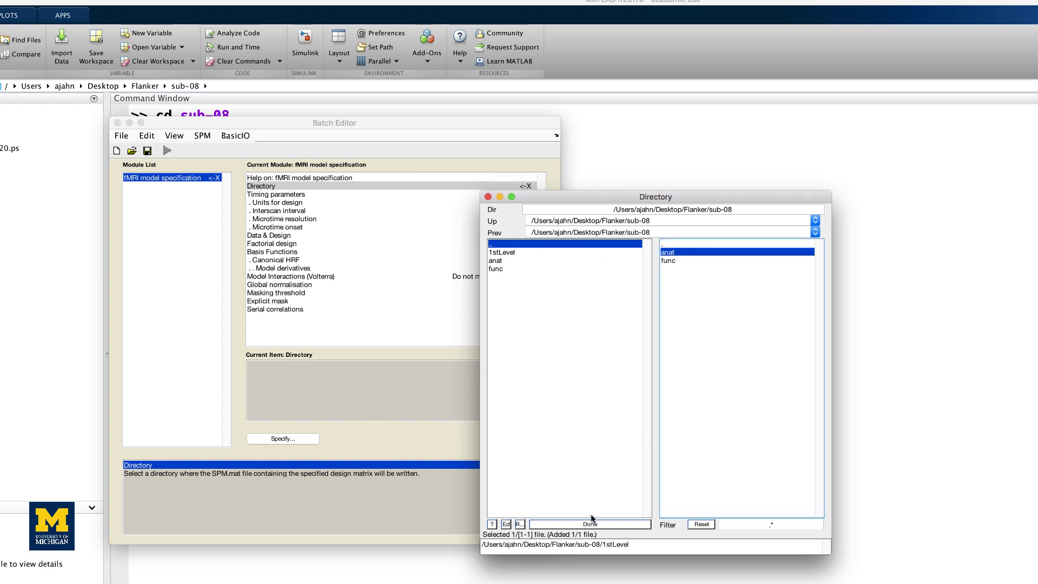
pyautogui.click(588, 525)
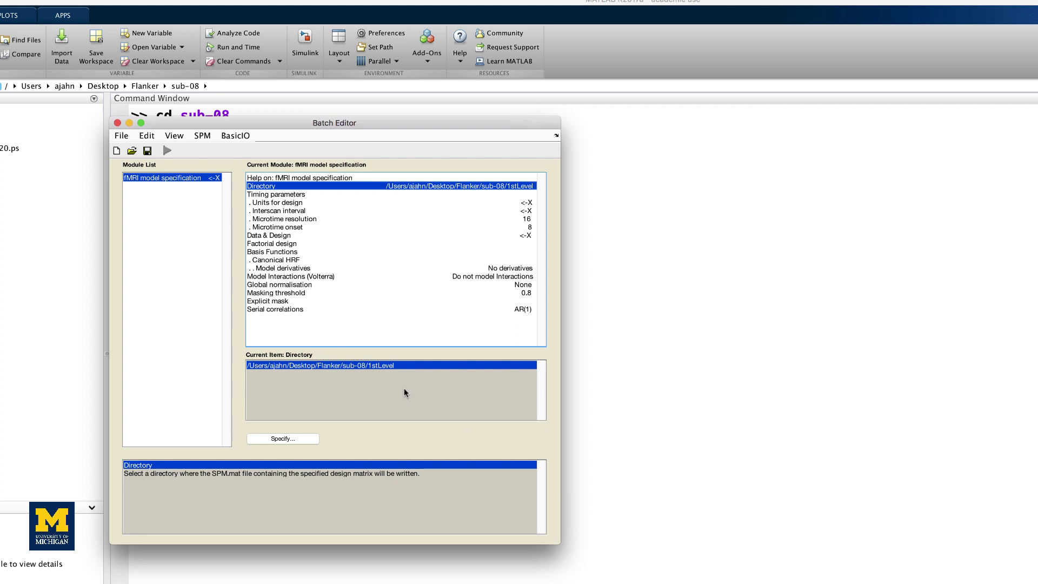
pyautogui.click(289, 204)
# Confirm Seconds as design units and enter an interscan interval of 2.
pyautogui.click(270, 374)
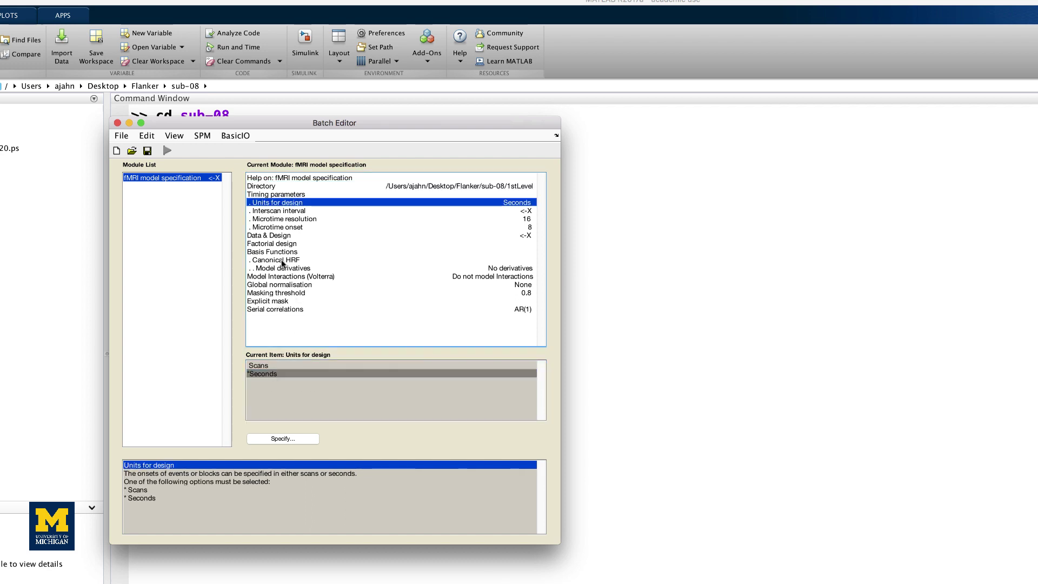
pyautogui.doubleClick(277, 211)
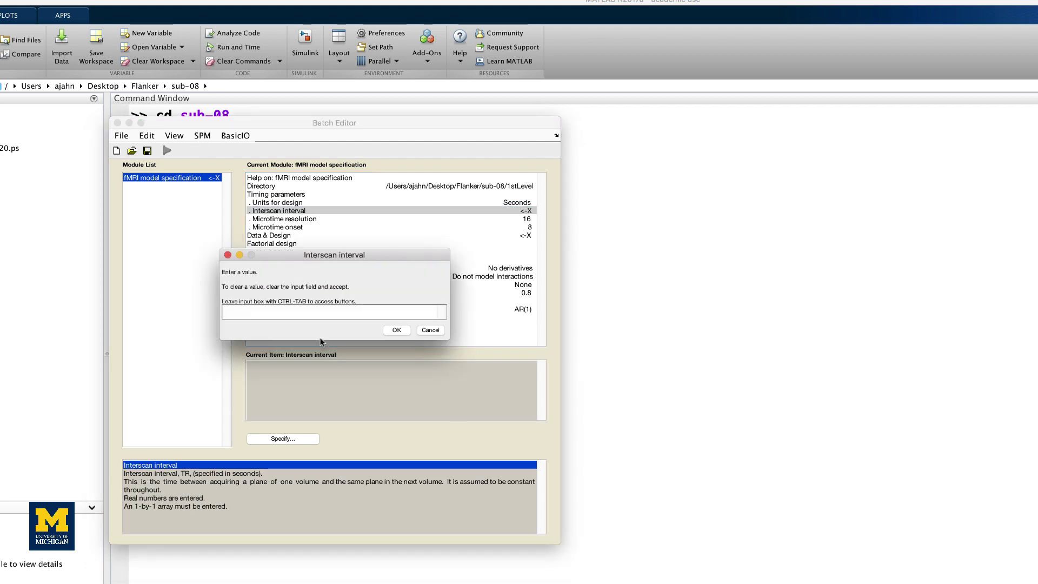
pyautogui.write('2')
pyautogui.click(396, 330)
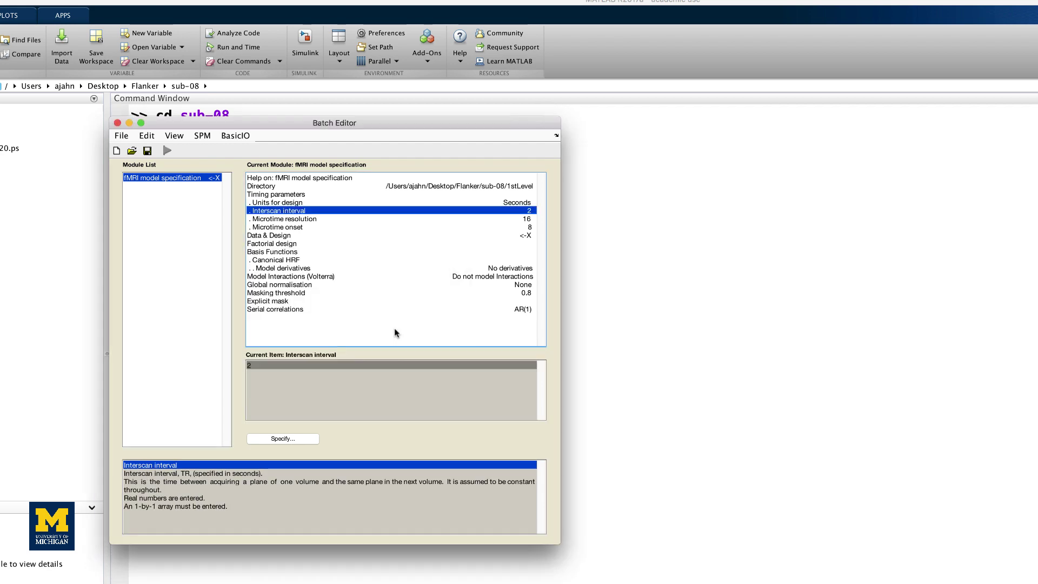
pyautogui.click(284, 236)
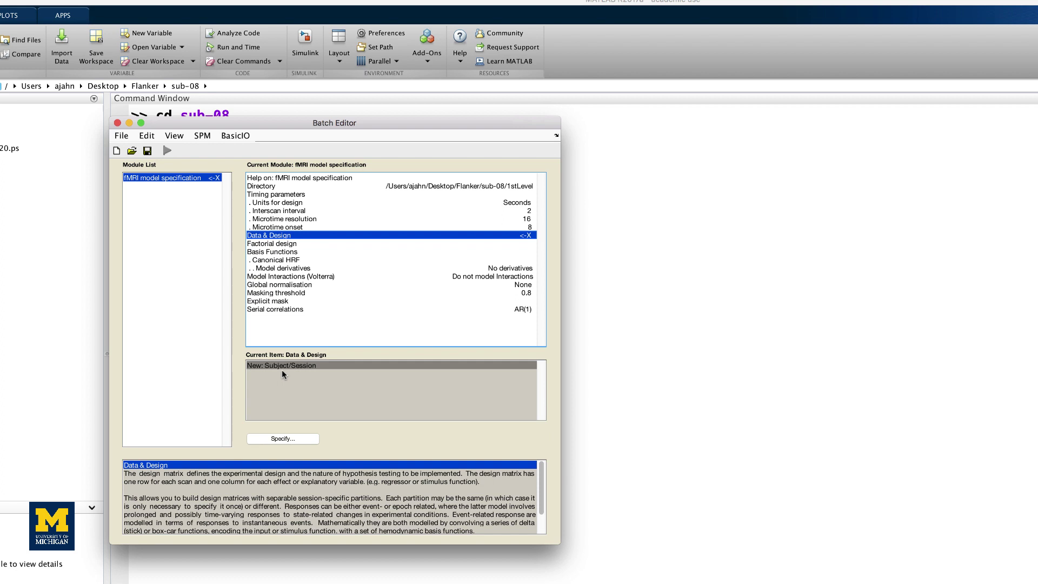
# Add two subject/session entries under Data & Design and bring up the first session's Scans chooser.
pyautogui.doubleClick(281, 368)
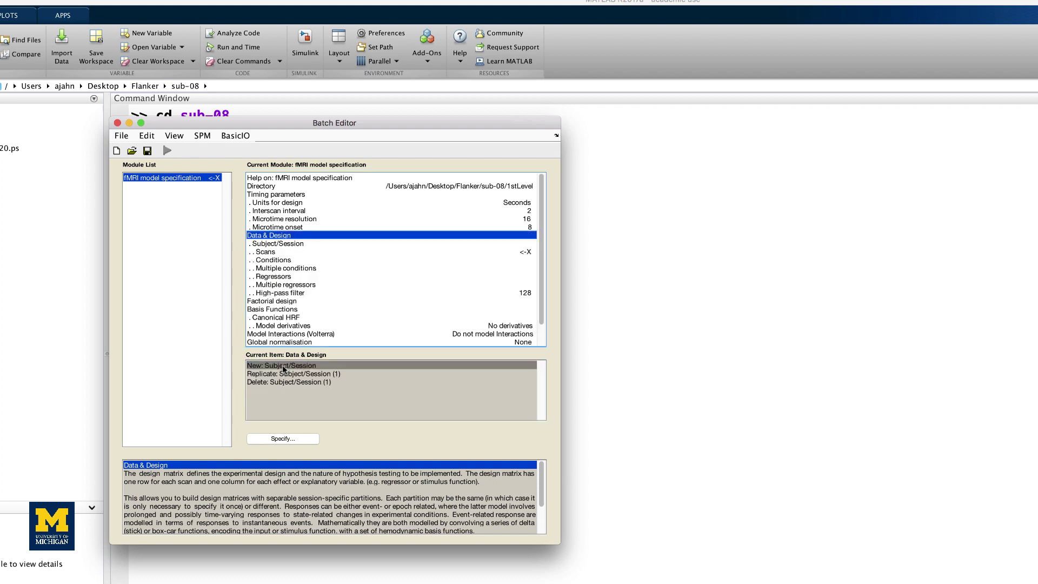
pyautogui.doubleClick(283, 368)
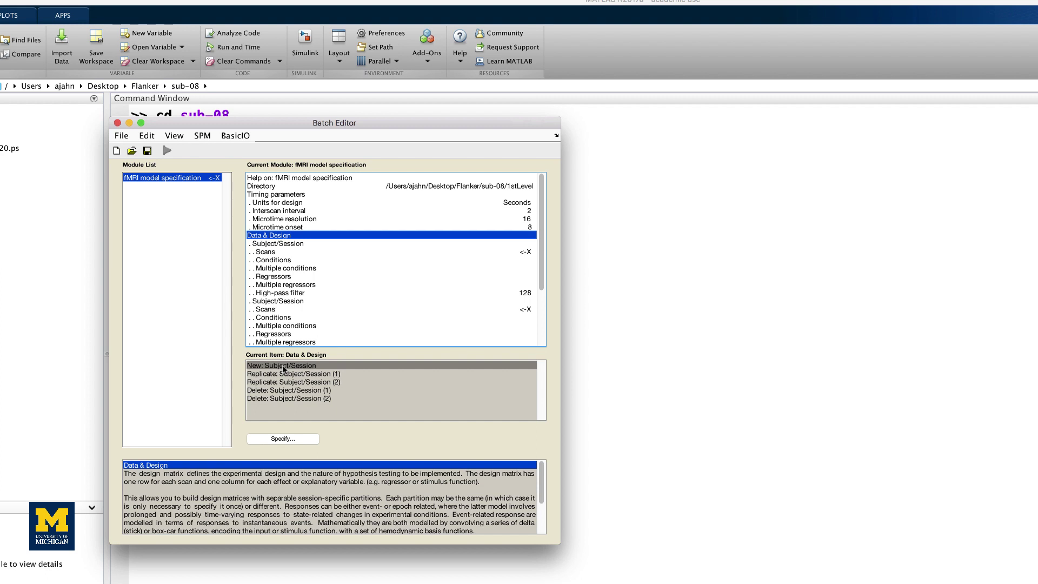
pyautogui.click(273, 253)
pyautogui.doubleClick(273, 253)
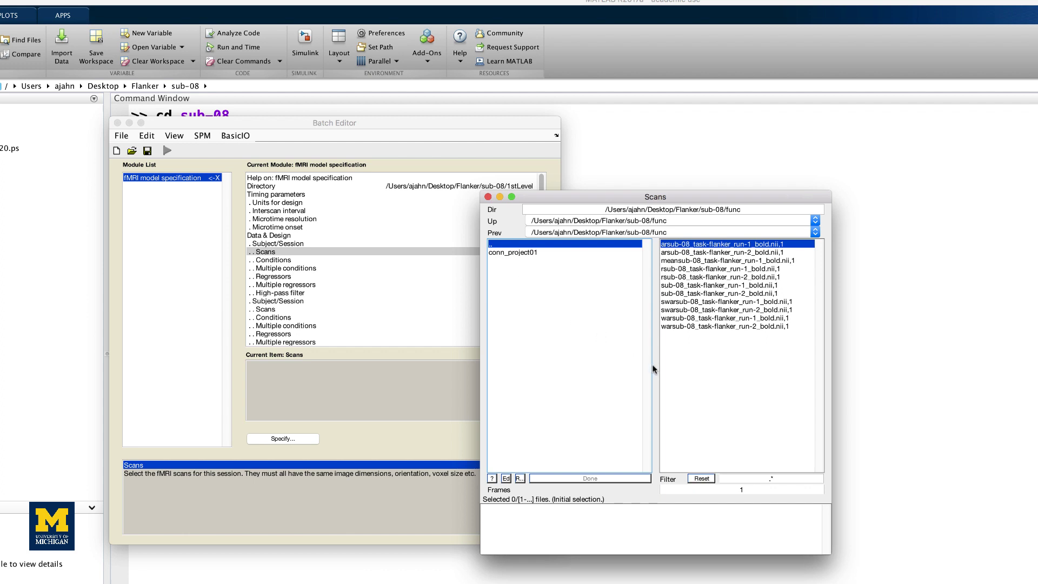
# Load frames 1:146 of all ^swarsub-08_task-flanker_run-1 files as session one's scans.
pyautogui.click(743, 488)
pyautogui.write('1:146')
pyautogui.press('Return')
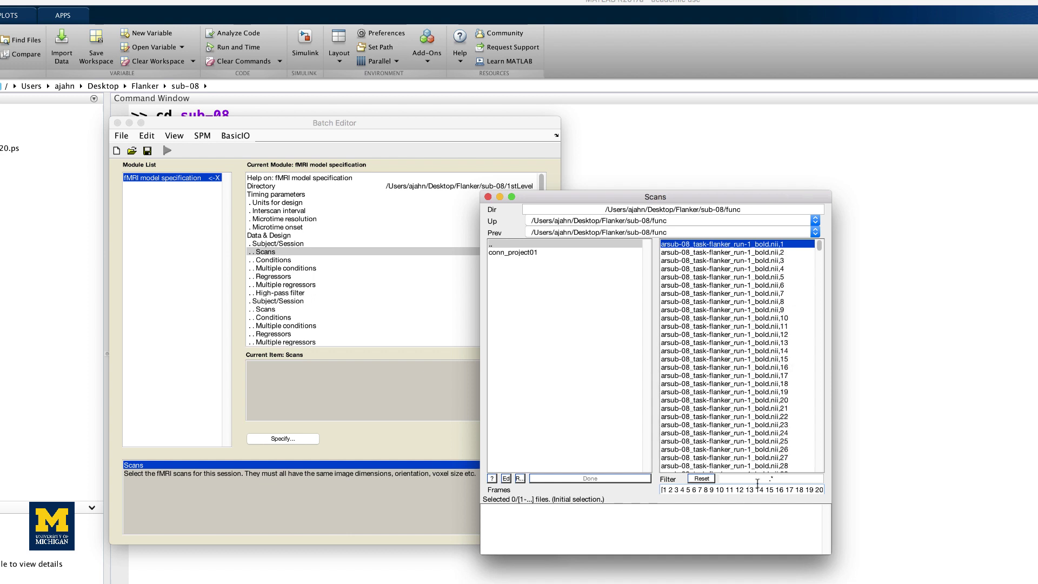
pyautogui.click(757, 478)
pyautogui.write('^swar')
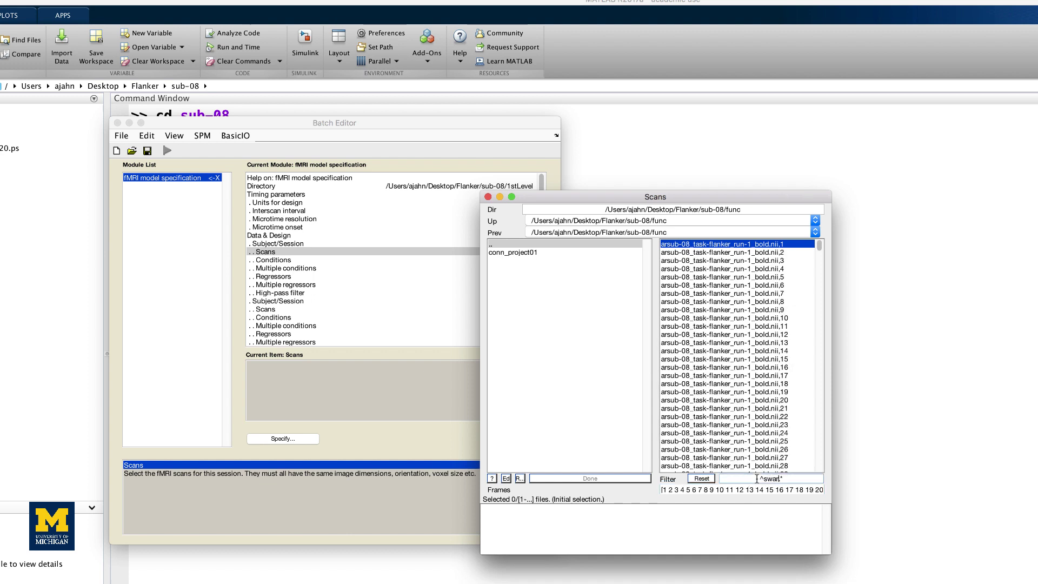
pyautogui.write('sub-08_task-flanker')
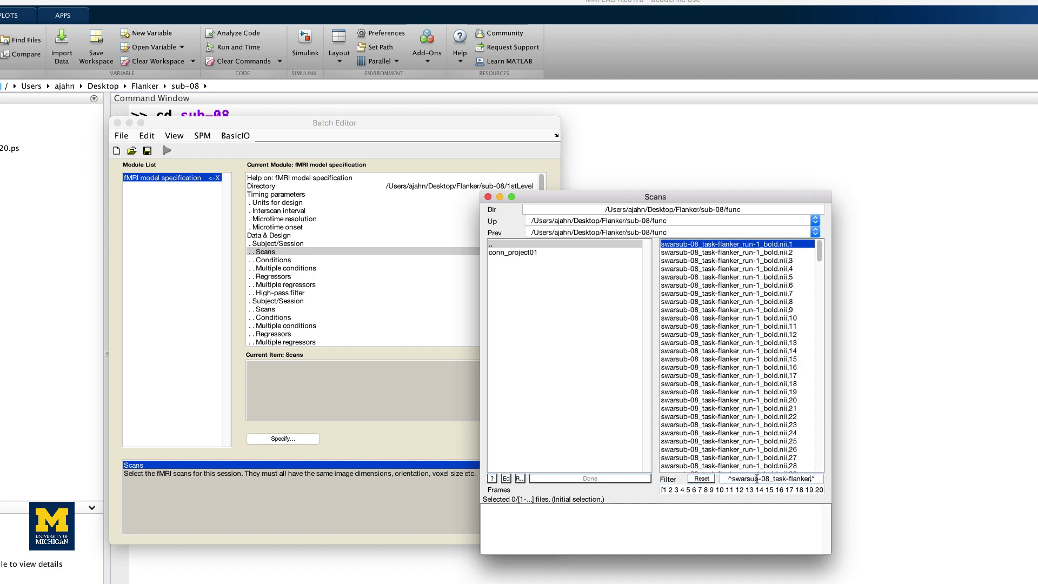
pyautogui.write('_run-1')
pyautogui.press('Return')
pyautogui.rightClick(763, 452)
pyautogui.click(778, 460)
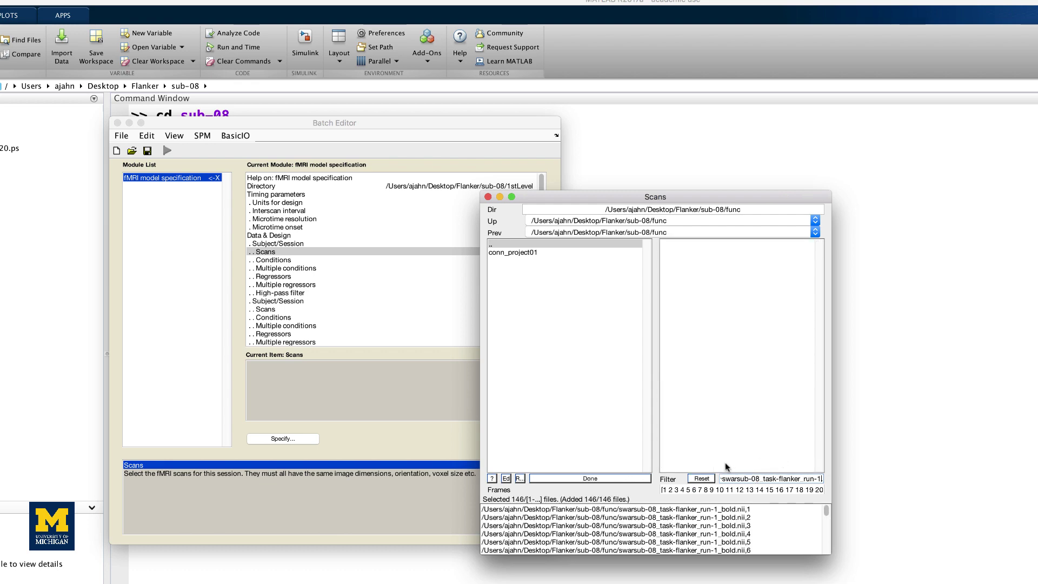
pyautogui.click(609, 478)
# Load frames 1:146 of all ^swarsub-08_task-flanker_run-2 files as session two's scans.
pyautogui.scroll(-3, 460, 338)
pyautogui.doubleClick(279, 272)
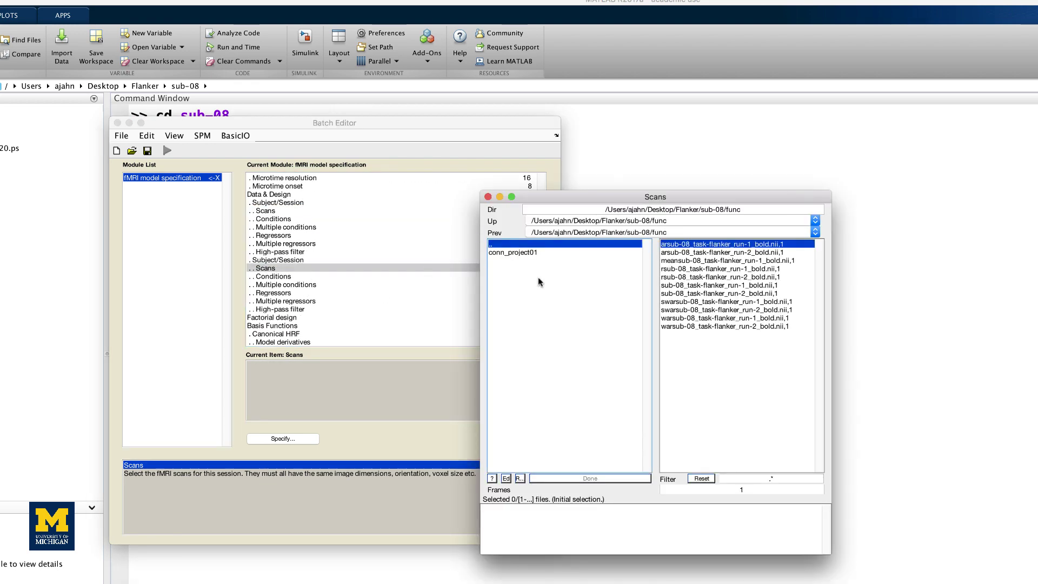
pyautogui.doubleClick(741, 489)
pyautogui.write('1:146')
pyautogui.press('Return')
pyautogui.click(757, 480)
pyautogui.write('^s')
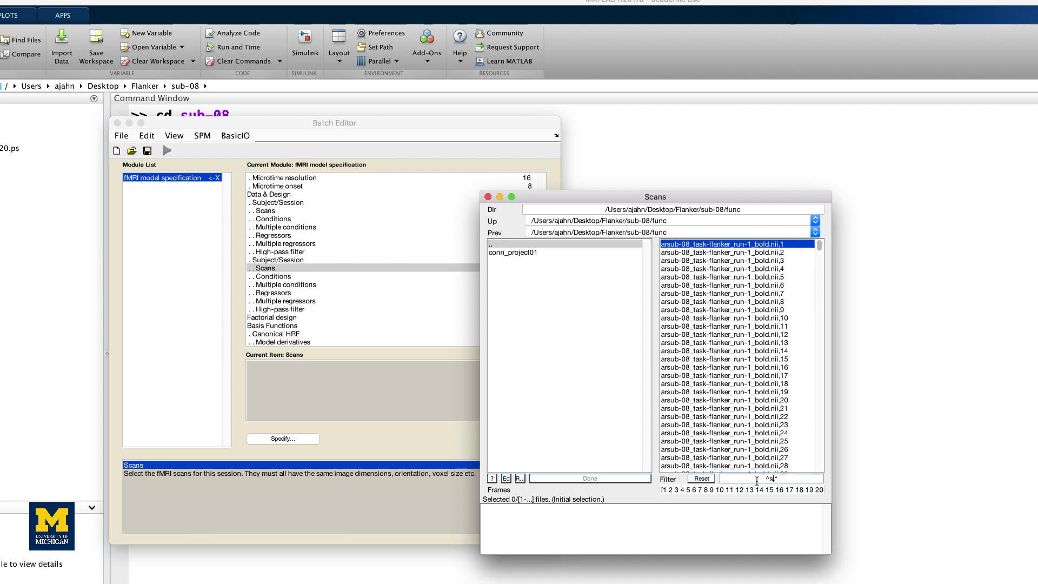
pyautogui.write('war')
pyautogui.write('sub-08_task-flanker')
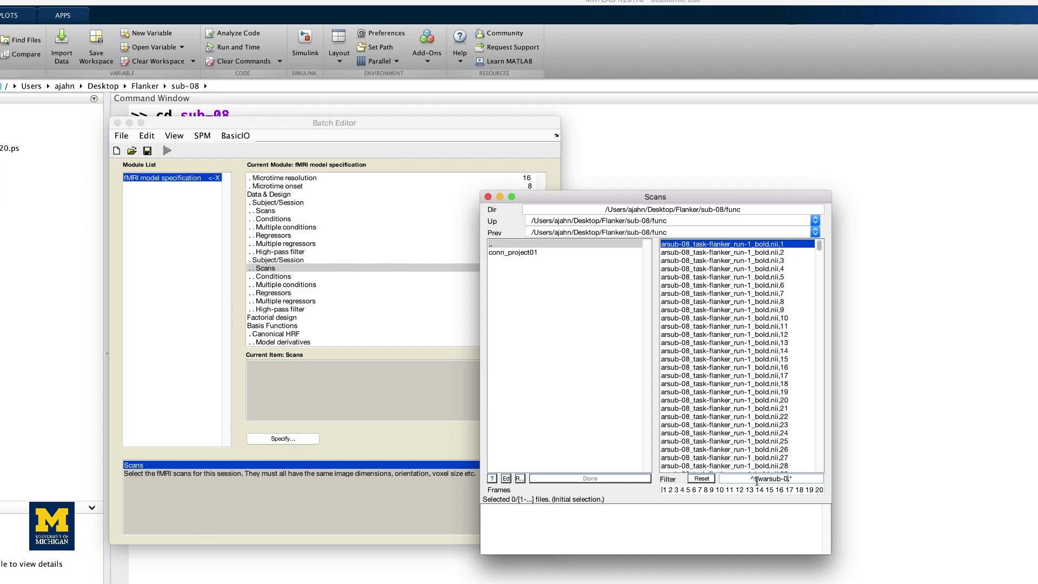
pyautogui.write('_run-2')
pyautogui.press('Return')
pyautogui.rightClick(743, 440)
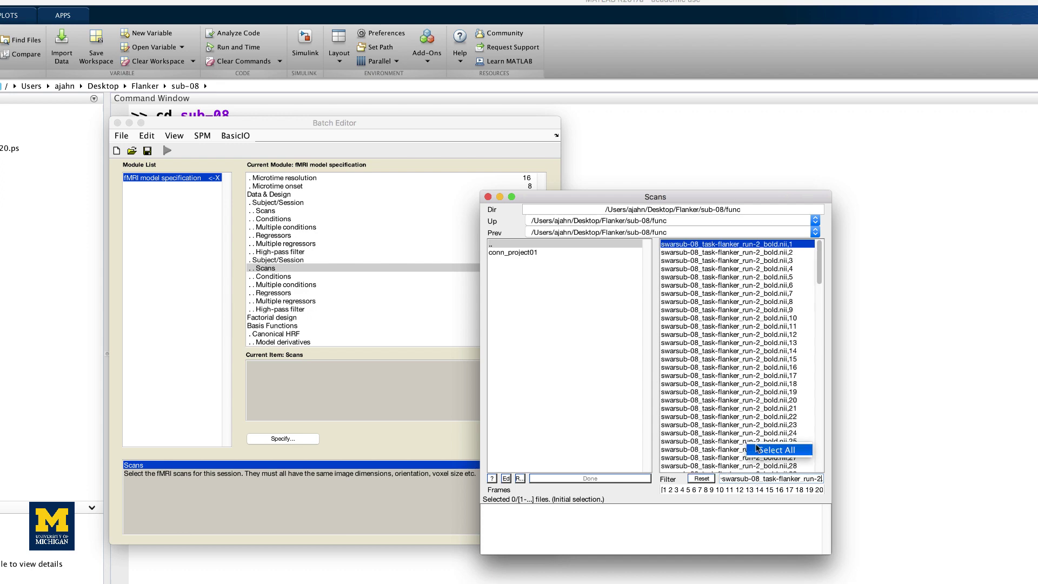
pyautogui.click(763, 445)
pyautogui.click(590, 479)
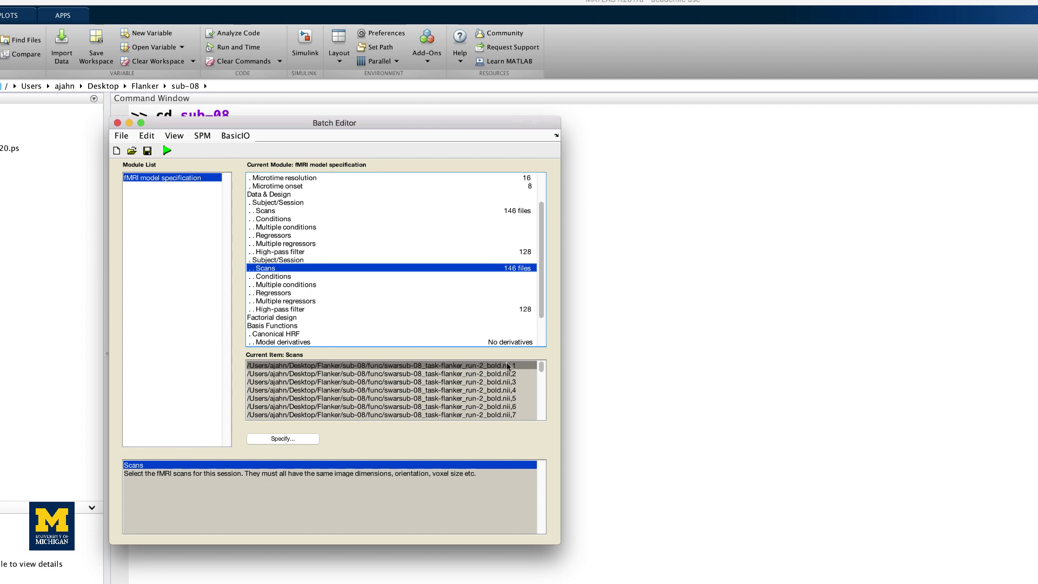
# Add two conditions to the first session.
pyautogui.click(299, 221)
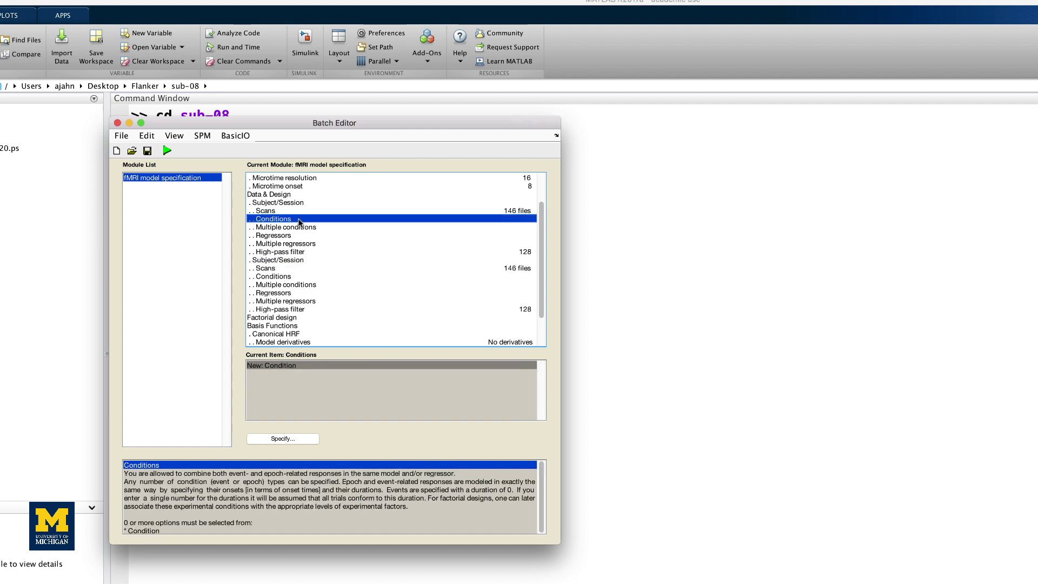
pyautogui.doubleClick(296, 367)
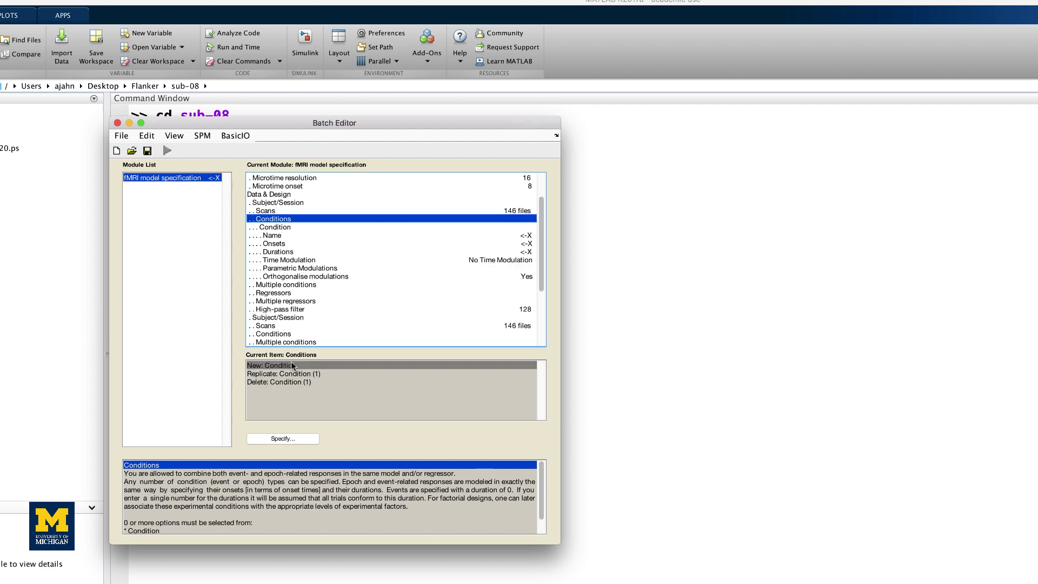
pyautogui.doubleClick(292, 365)
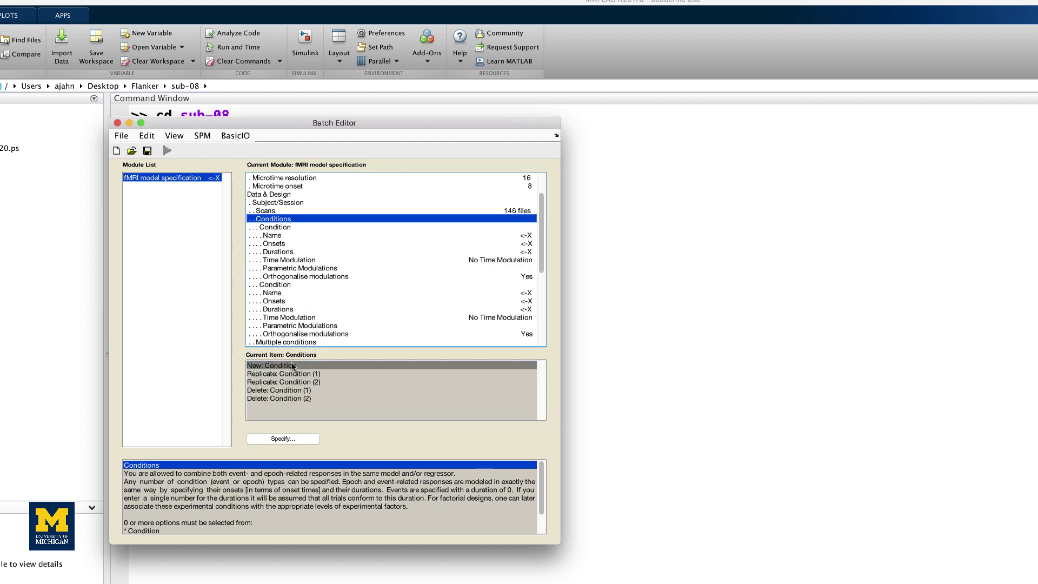
# Name the first condition inc.
pyautogui.doubleClick(275, 237)
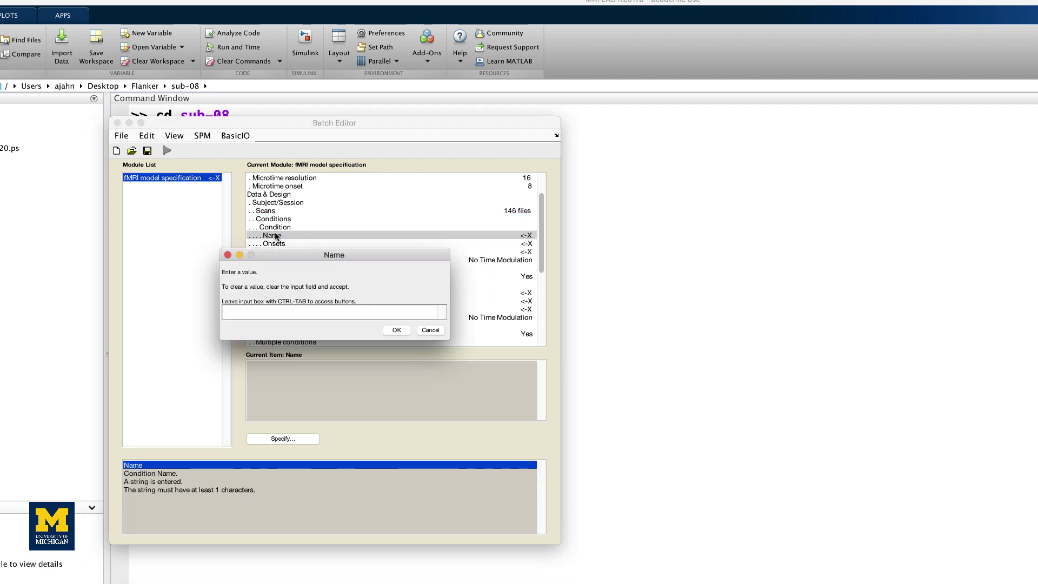
pyautogui.write('inc')
pyautogui.click(396, 329)
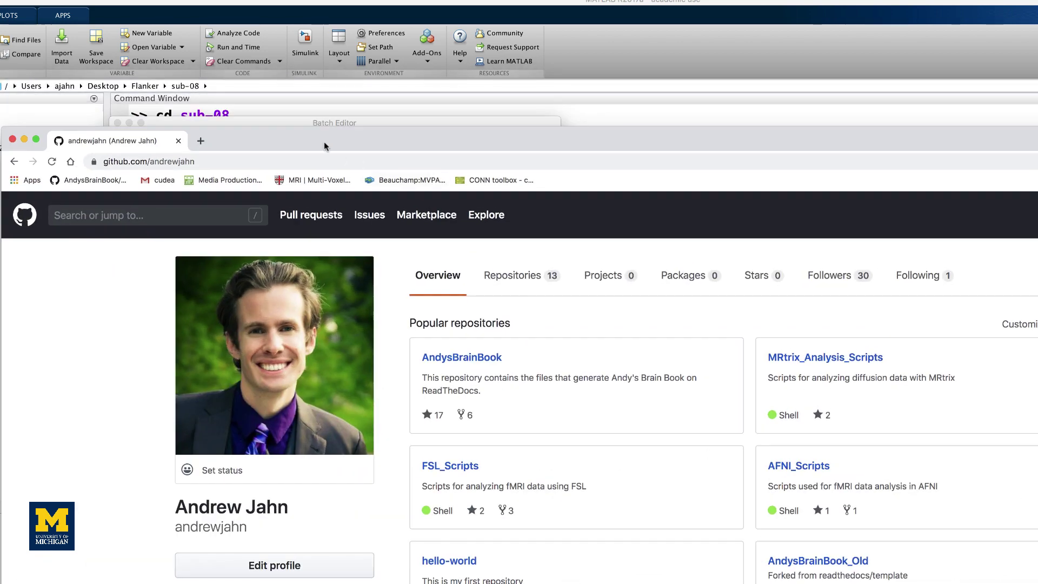
# Show the raw text of convertOnsetTimes.m from the SPM_Scripts GitHub repository.
pyautogui.moveTo(323, 141); pyautogui.dragTo(316, 68)
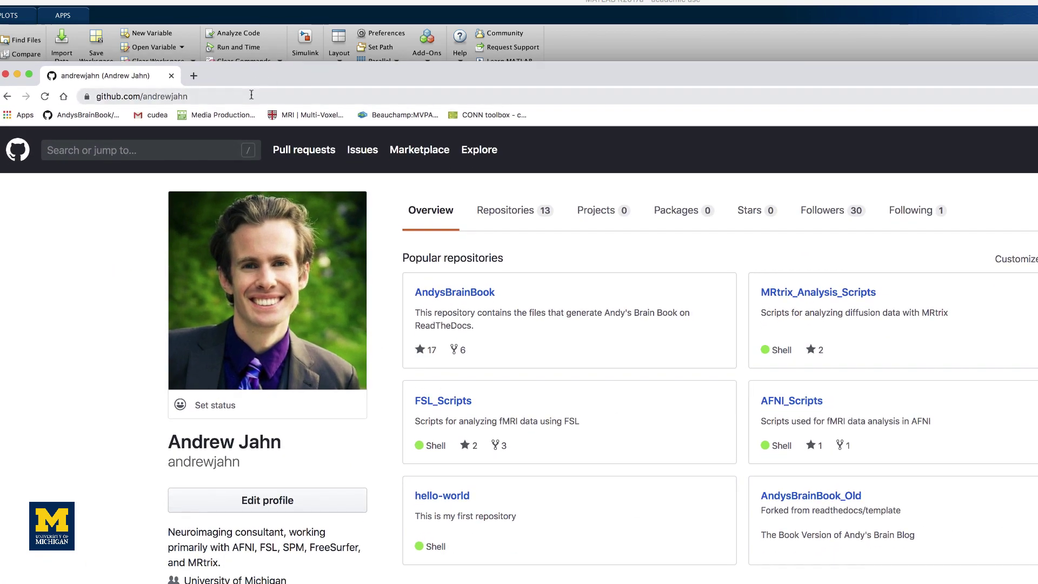
pyautogui.click(514, 216)
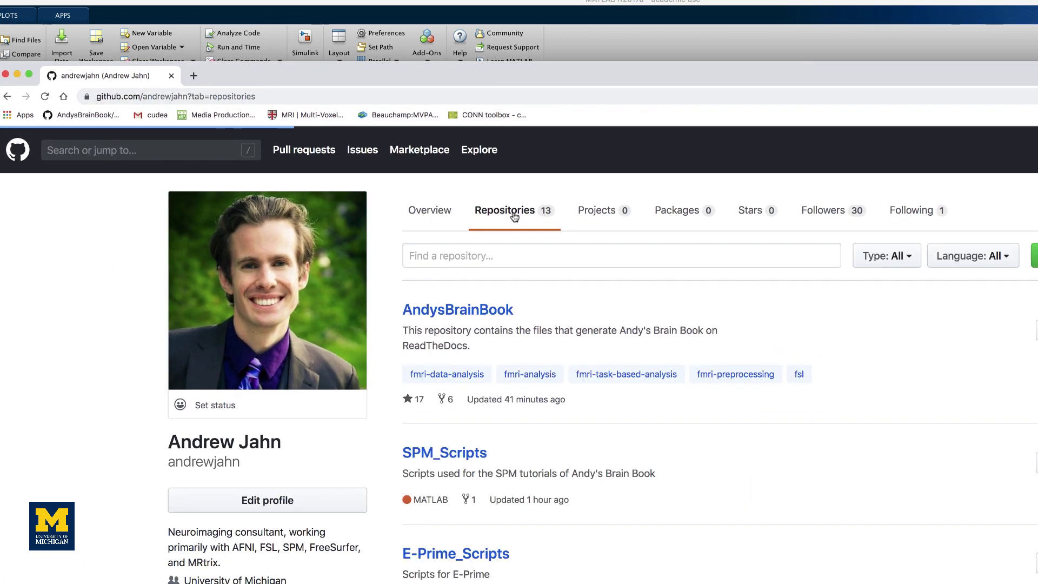
pyautogui.click(471, 453)
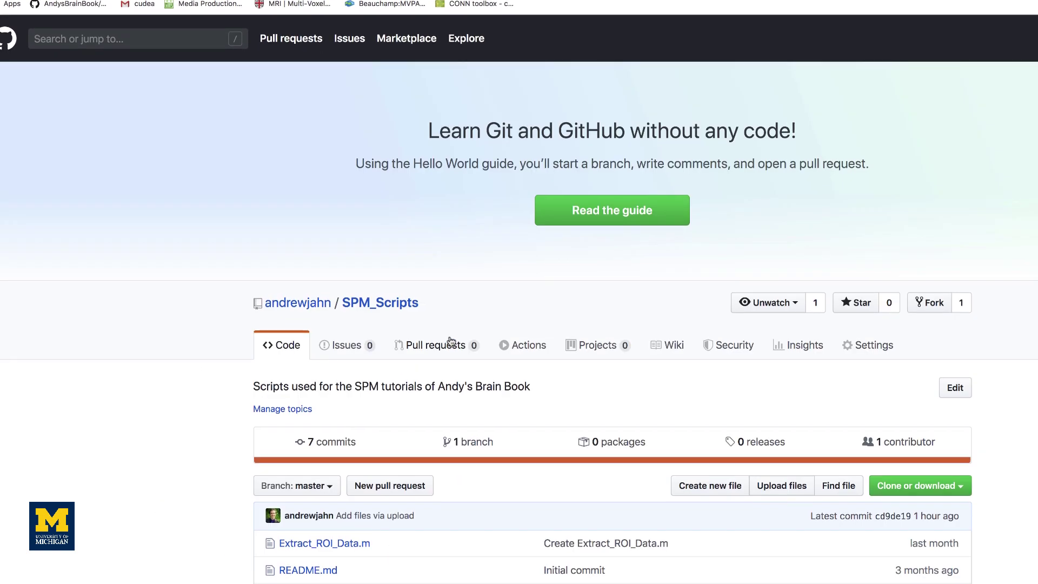
pyautogui.scroll(-5, 392, 479)
pyautogui.scroll(-4, 352, 482)
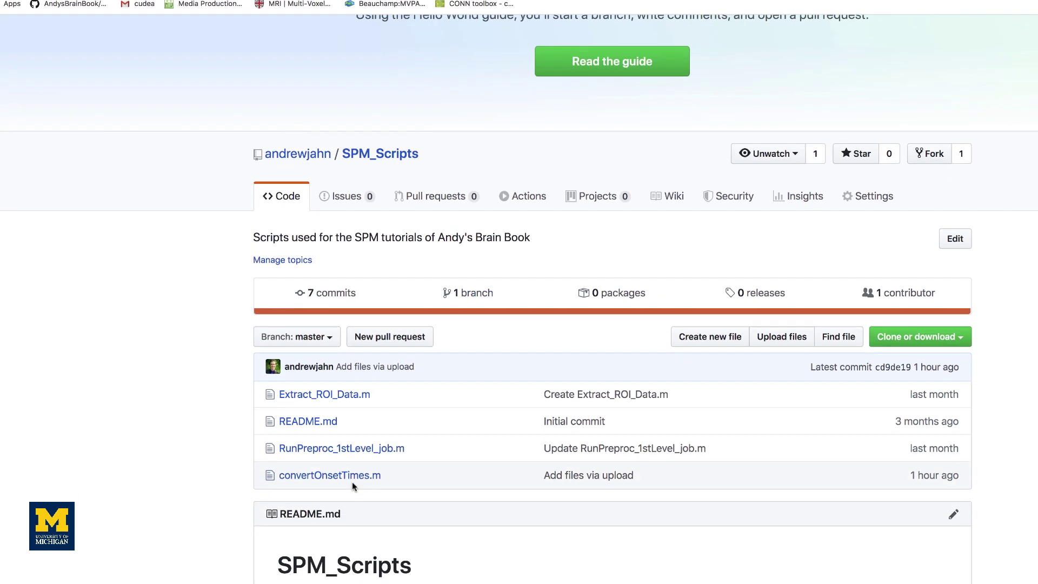
pyautogui.click(352, 373)
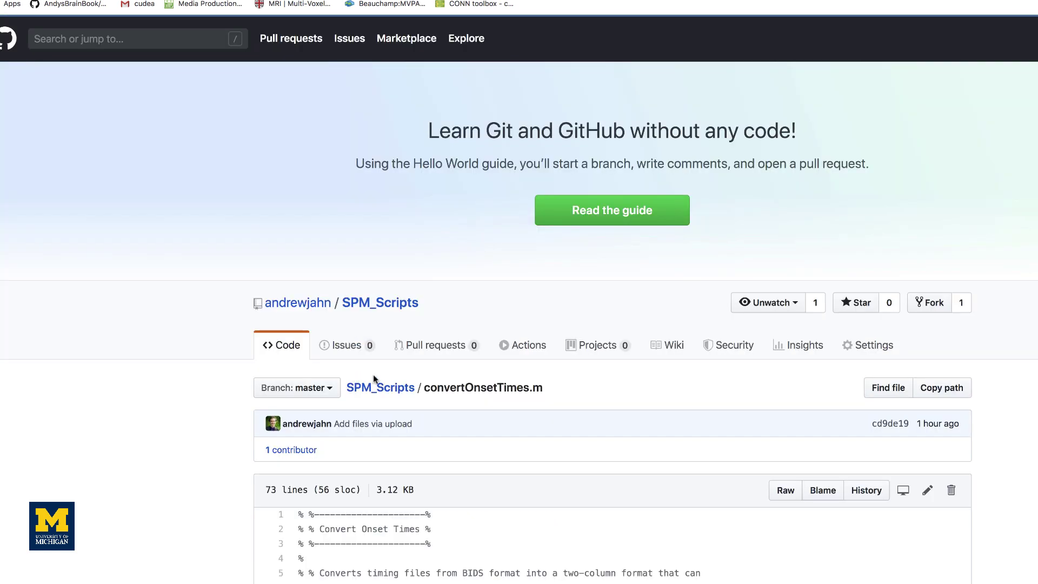
pyautogui.click(785, 489)
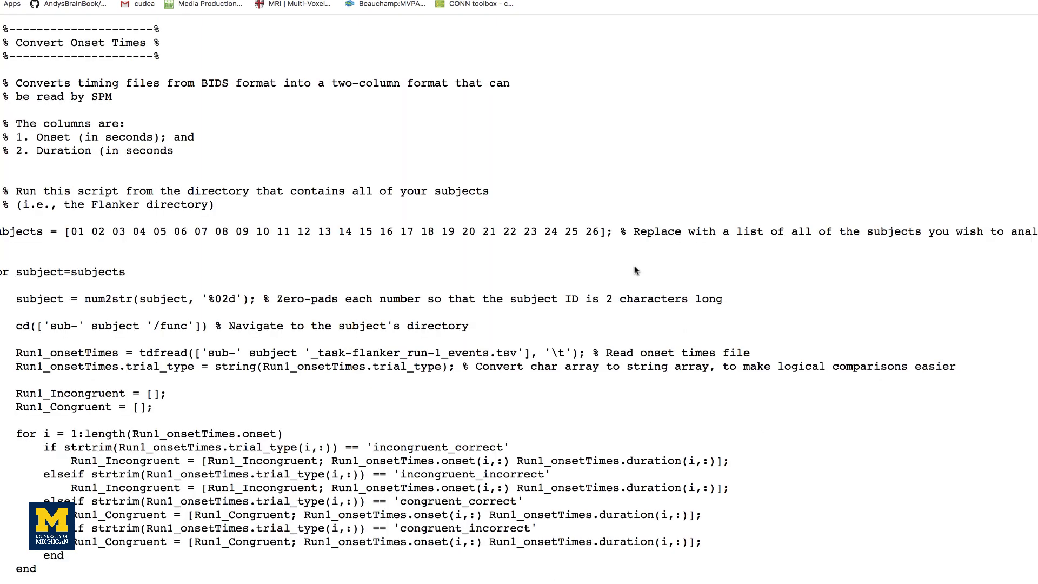
# Save the raw script into the Flanker folder as convertOnsetTimes.m, without the .txt extension.
pyautogui.rightClick(633, 266)
pyautogui.click(656, 311)
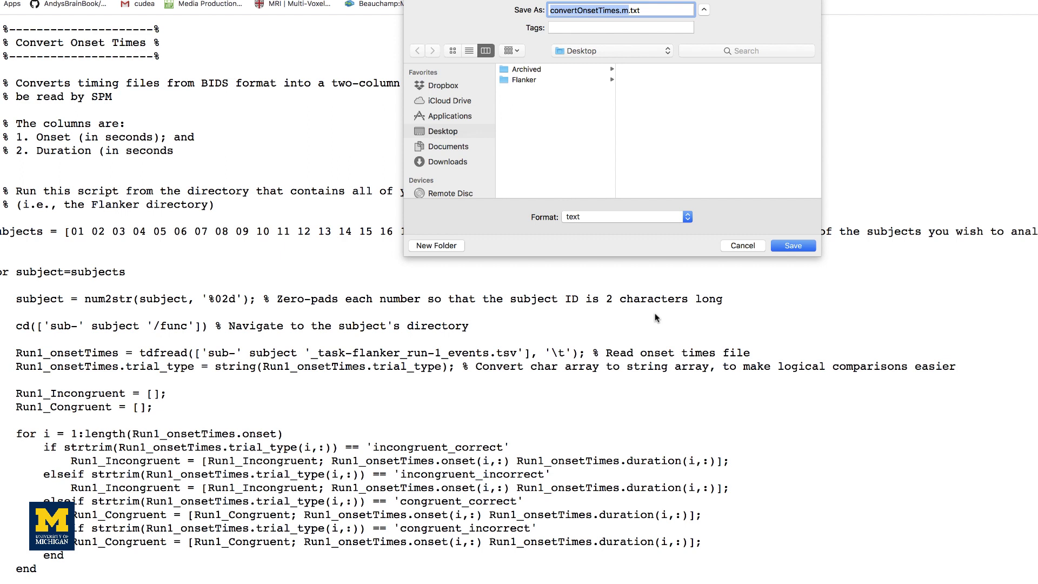
pyautogui.click(532, 79)
pyautogui.click(643, 10)
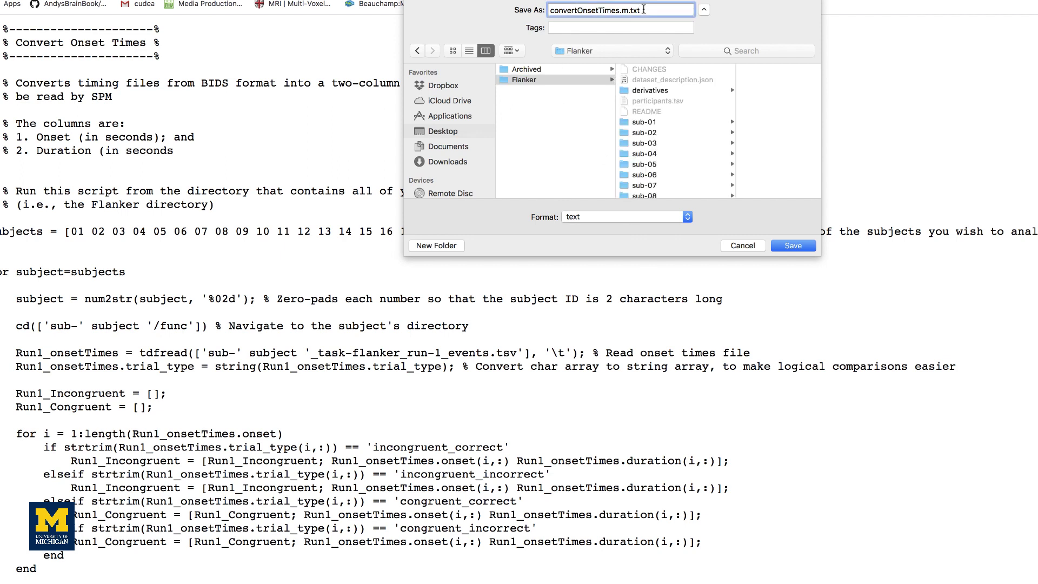
pyautogui.press('BackSpace')
pyautogui.press('BackSpace')
pyautogui.press('BackSpace')
pyautogui.press('BackSpace')
pyautogui.click(792, 245)
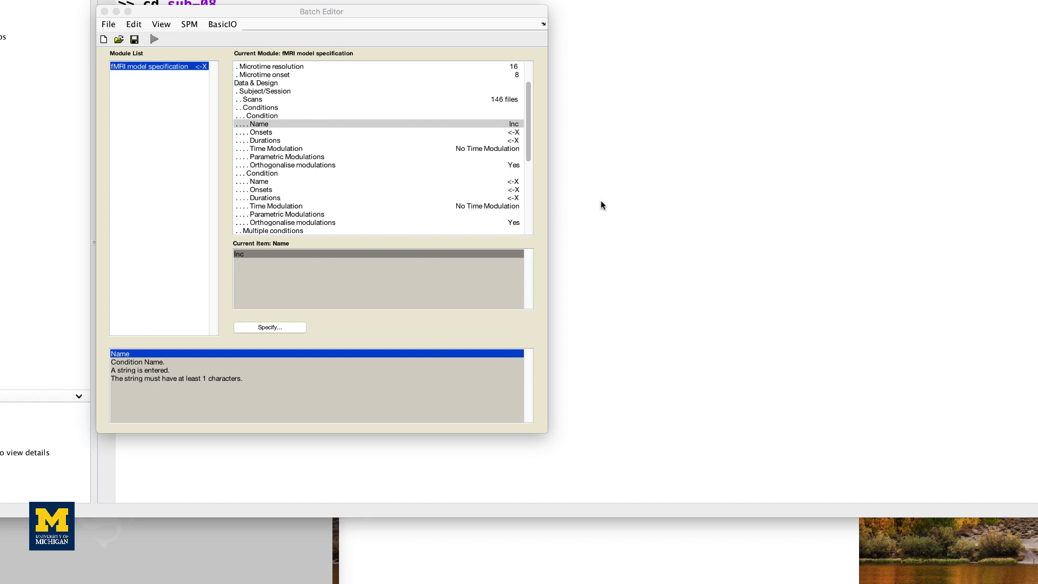
# Go up to the Flanker folder, check it with pwd, and run convertOnsetTimes.
pyautogui.click(592, 196)
pyautogui.write('cd ..')
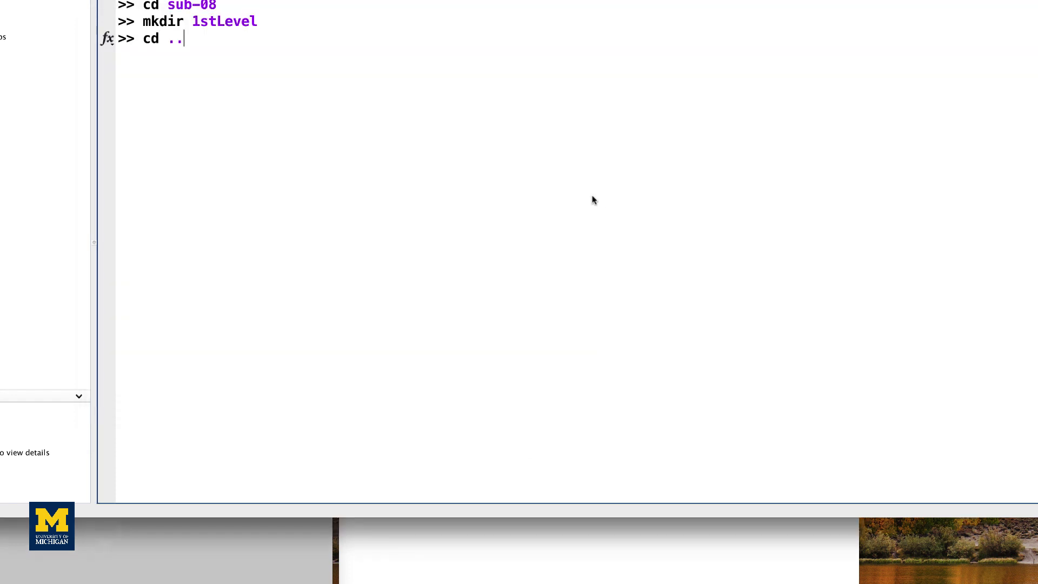
pyautogui.press('Return')
pyautogui.write('pwd')
pyautogui.press('Return')
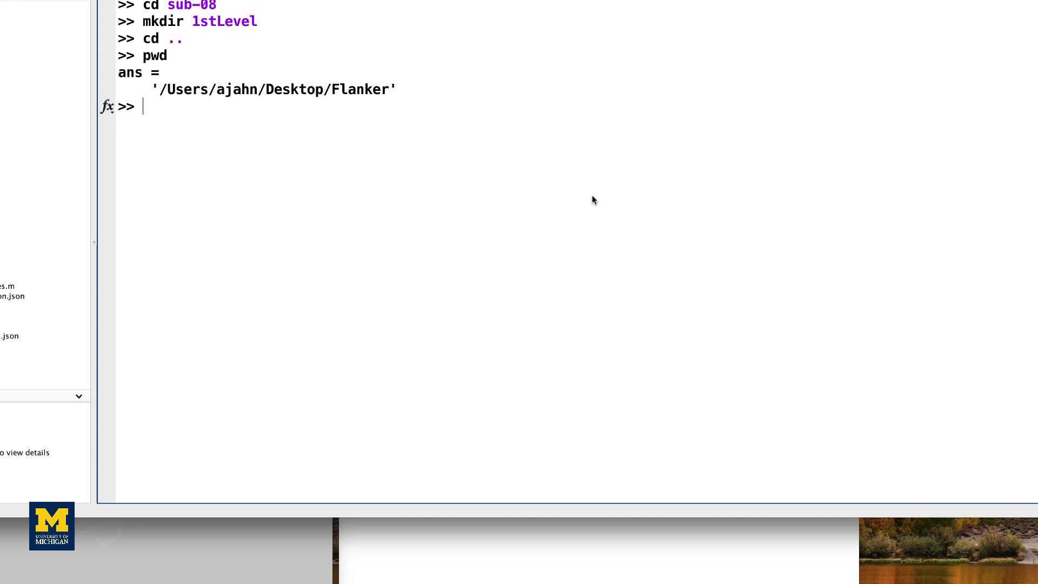
pyautogui.write('conver')
pyautogui.press('Tab')
pyautogui.write('tOnset')
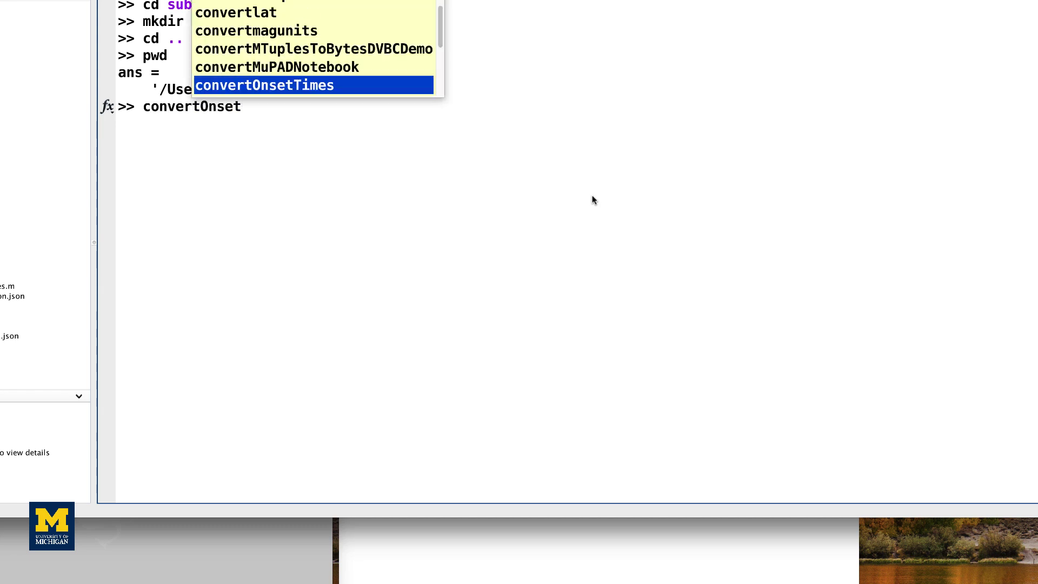
pyautogui.press('Tab')
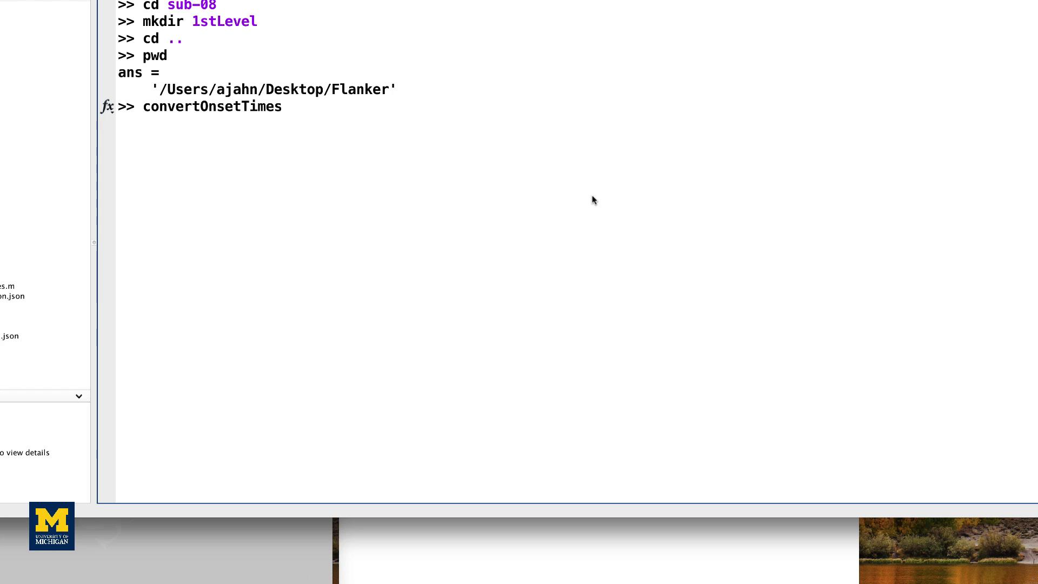
pyautogui.press('Return')
# In sub-08/func, import incongruent_run1.txt as IncRun1 and print its first column IncRun1(:,1).
pyautogui.write('cd sub-08/func')
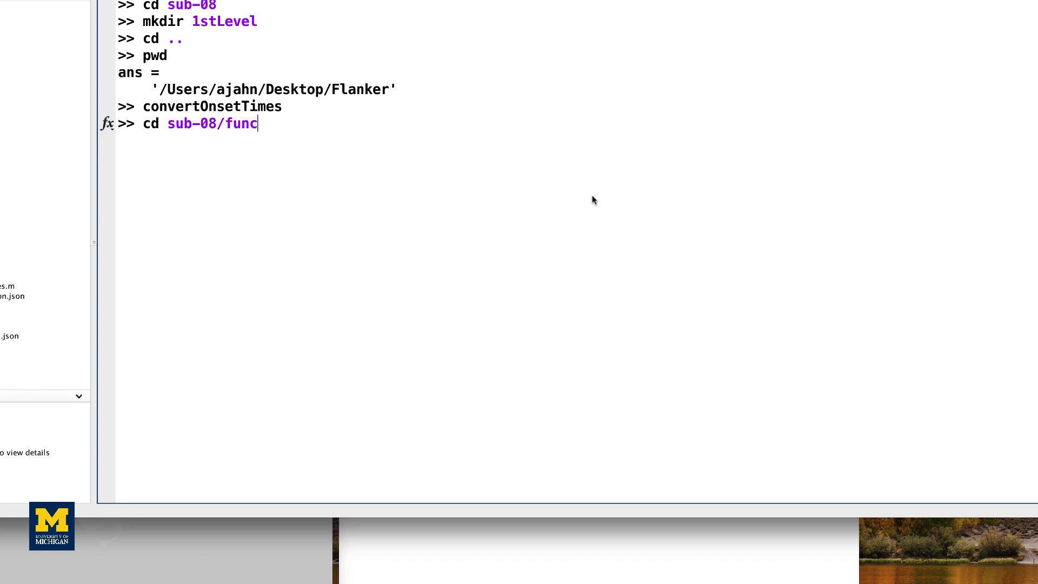
pyautogui.press('Return')
pyautogui.write('I')
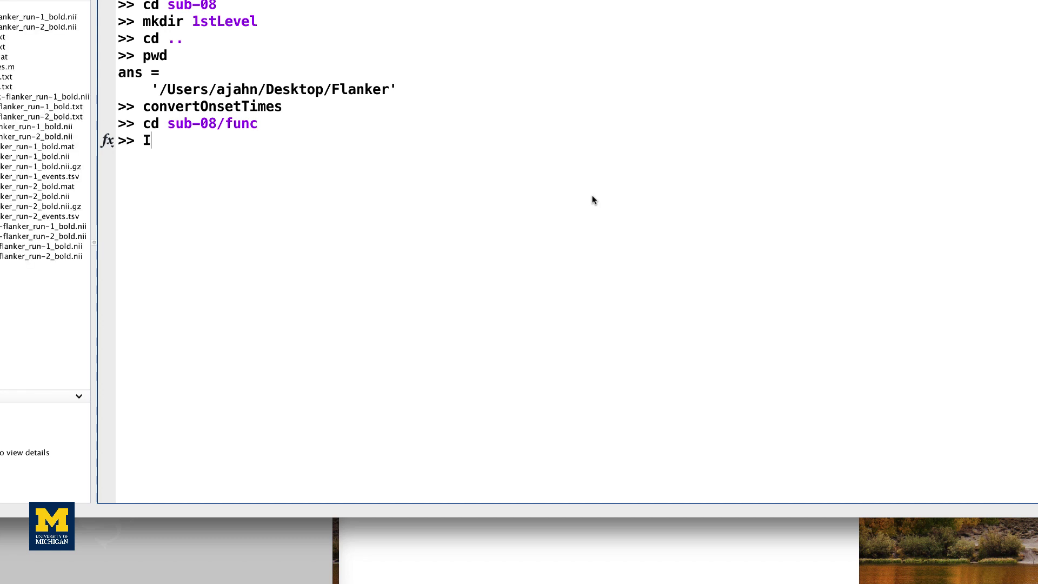
pyautogui.write('ncRun1 = imp')
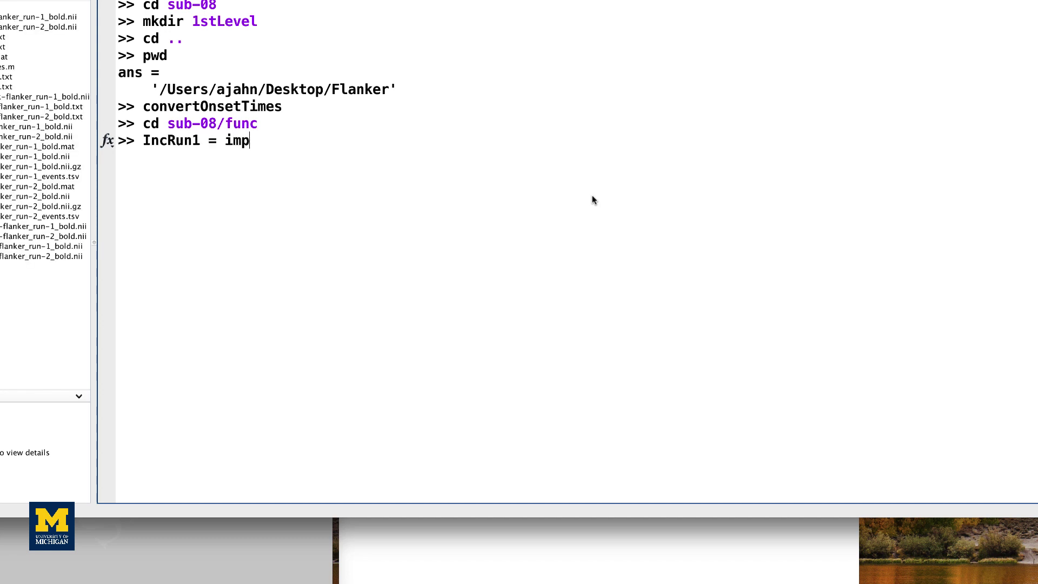
pyautogui.write("ortdata('incongruent")
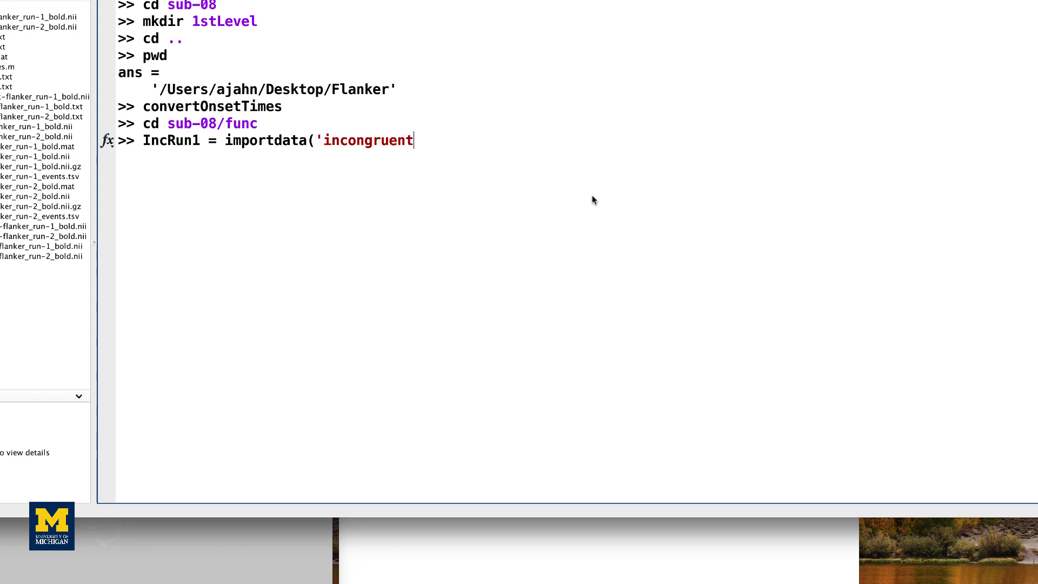
pyautogui.write('_run1.txt')
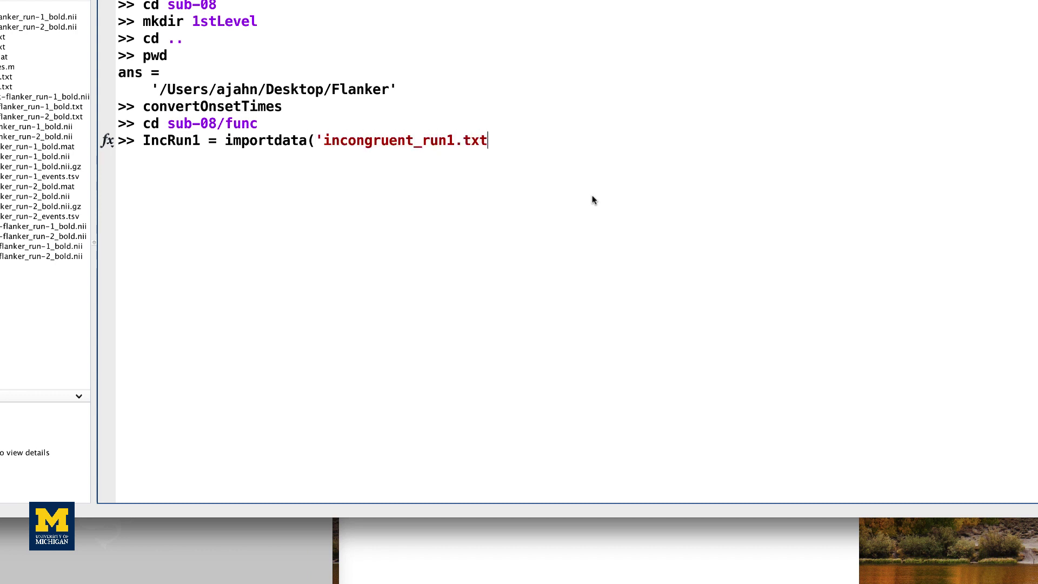
pyautogui.write("');")
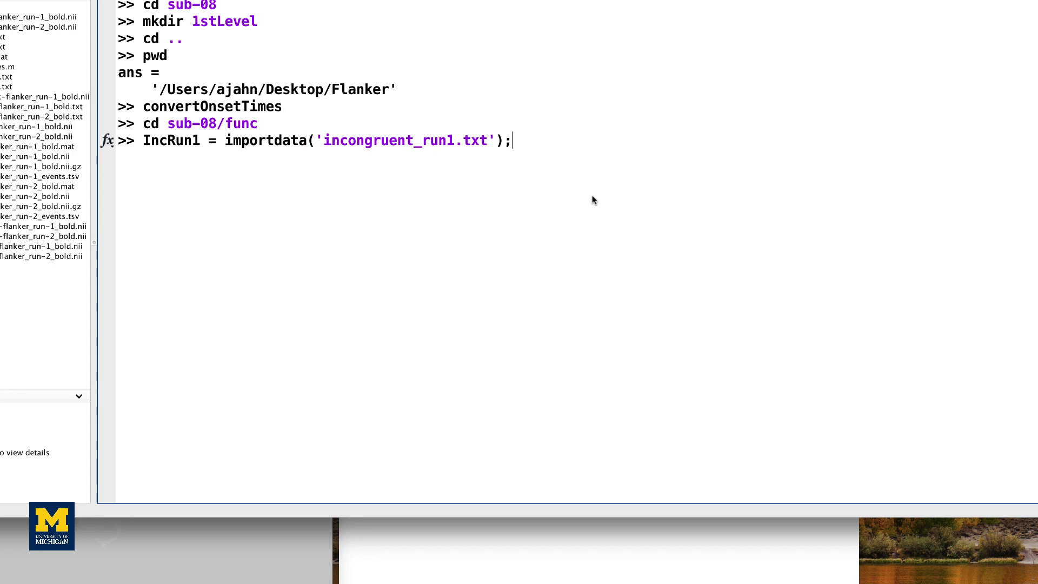
pyautogui.press('Return')
pyautogui.write('IncRun1(:,1)')
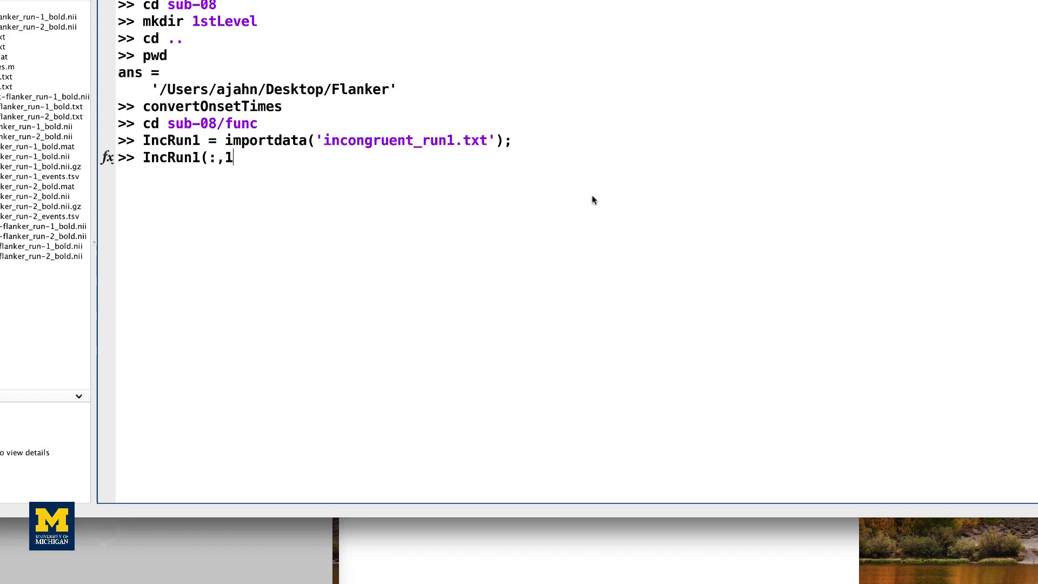
pyautogui.press('Return')
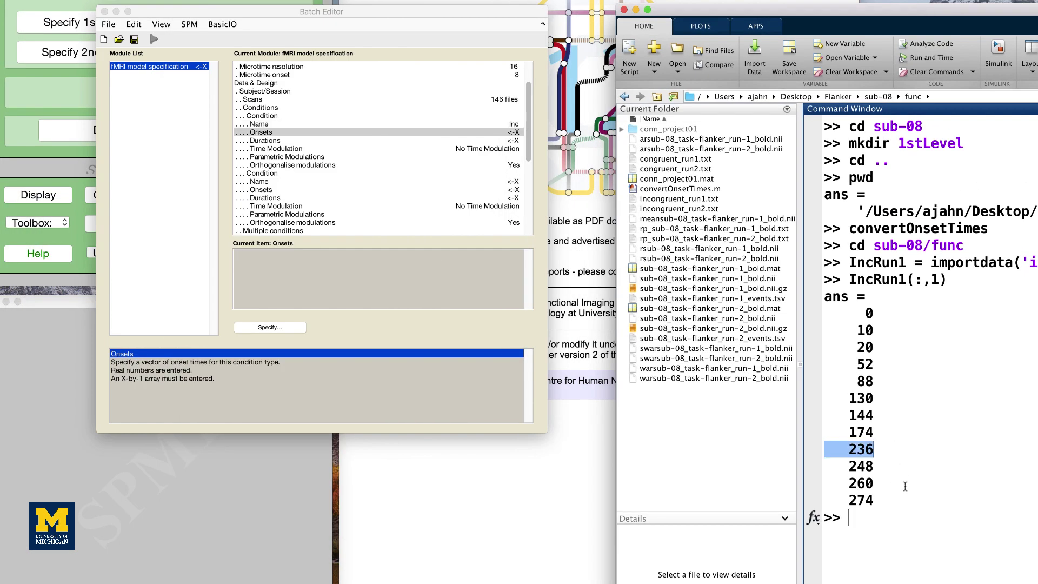
# Paste the 12 printed IncRun1 onsets (0 through 274) into the Inc condition's Onsets.
pyautogui.moveTo(881, 506); pyautogui.dragTo(823, 317)
pyautogui.press('super+c')
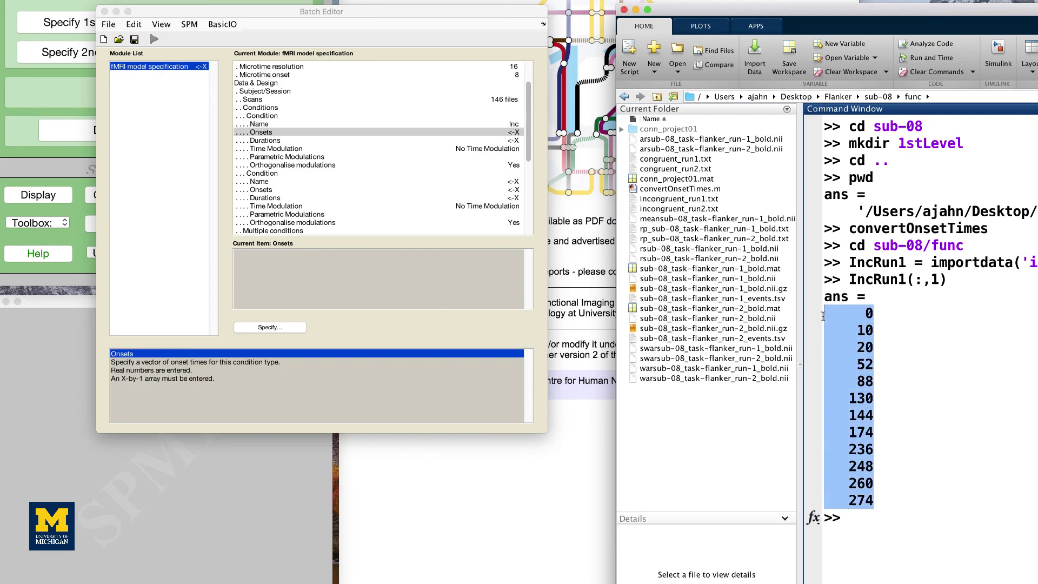
pyautogui.doubleClick(313, 132)
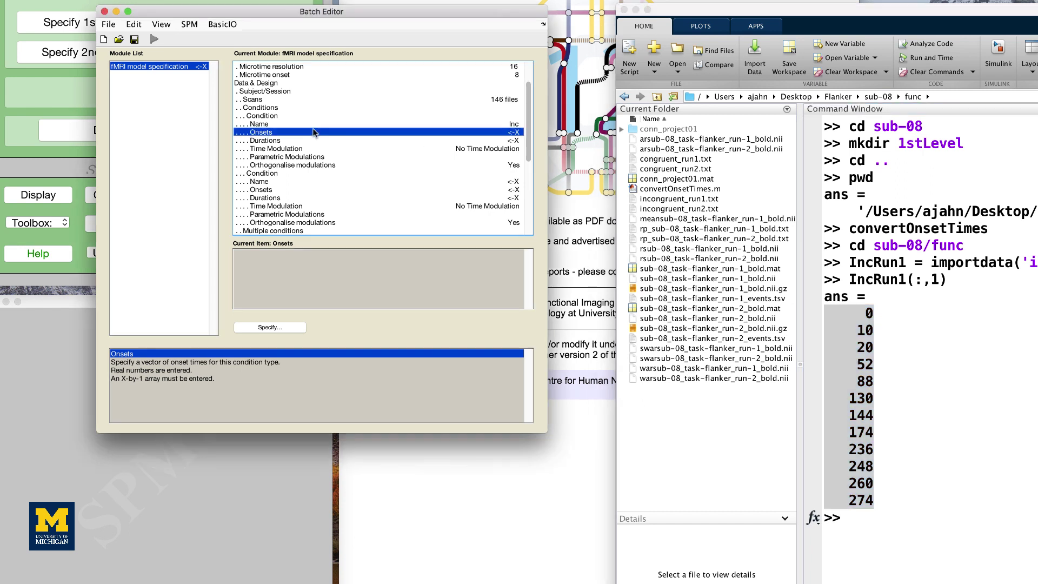
pyautogui.press('super+v')
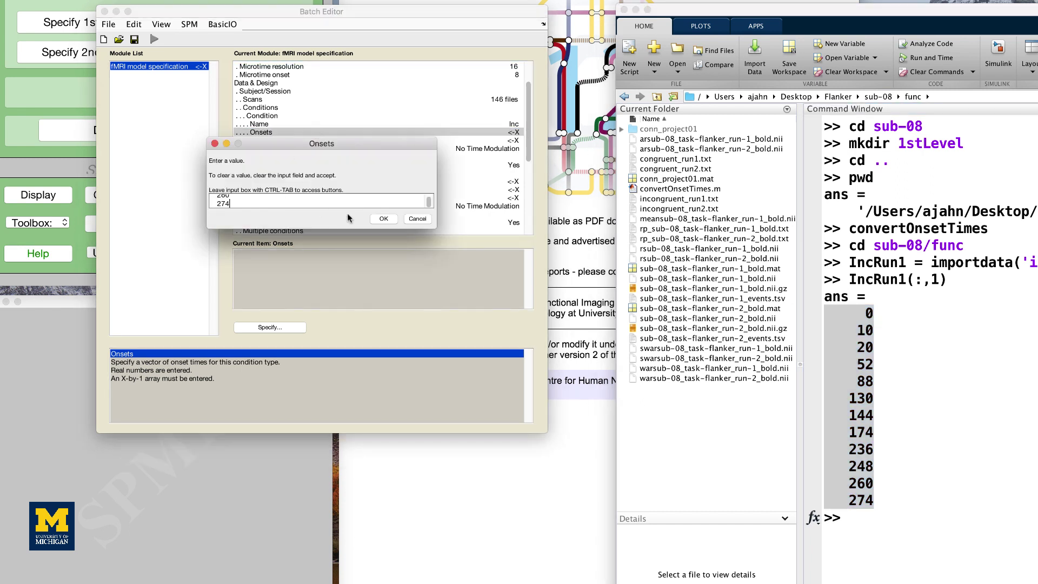
pyautogui.click(382, 218)
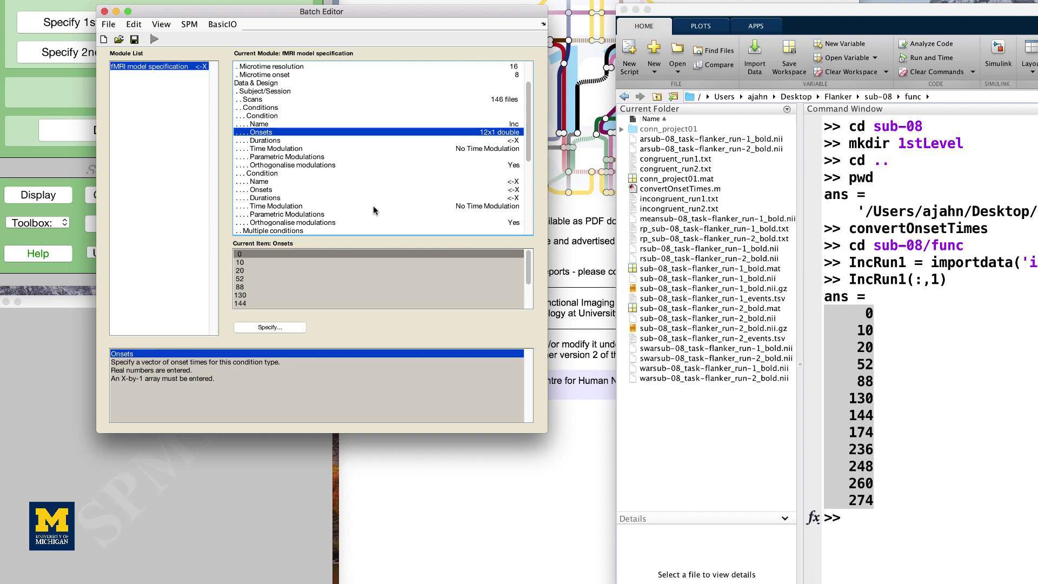
# Set the Inc condition's duration to 2.
pyautogui.doubleClick(314, 141)
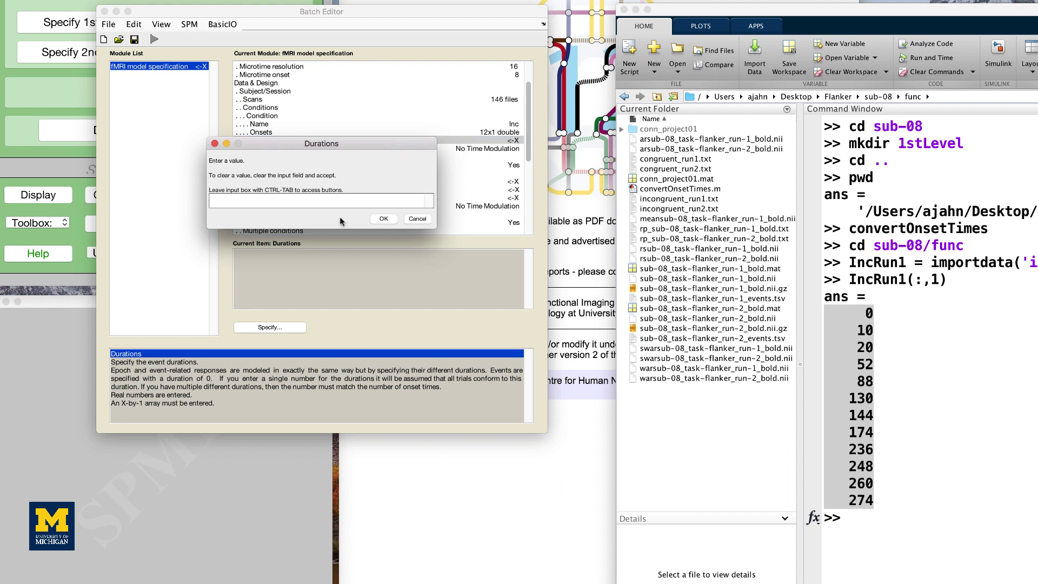
pyautogui.write('2')
pyautogui.click(384, 219)
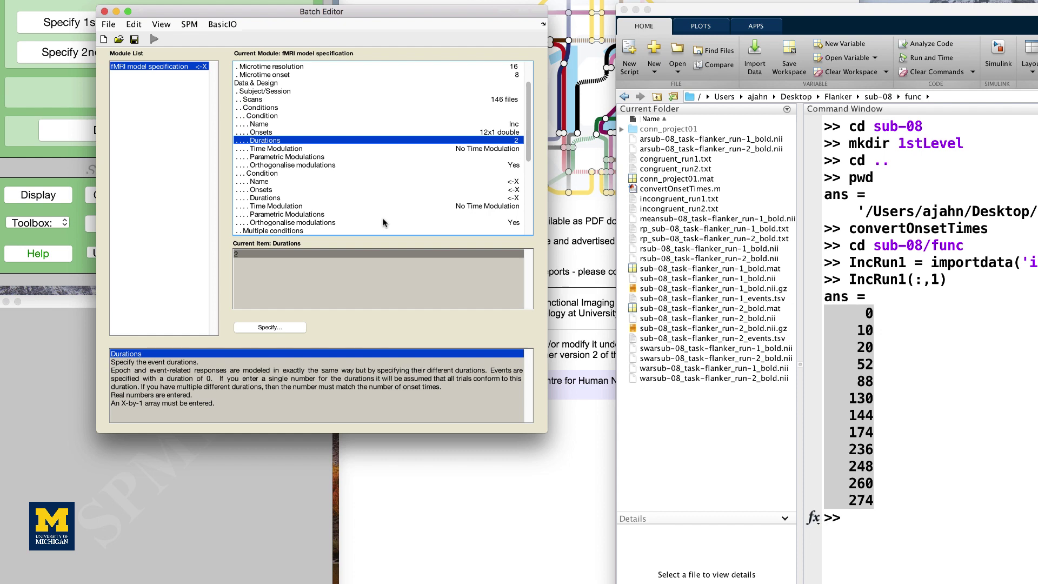
# Load congruent_run1.txt into ConRun1 and copy its printed onset times.
pyautogui.click(952, 440)
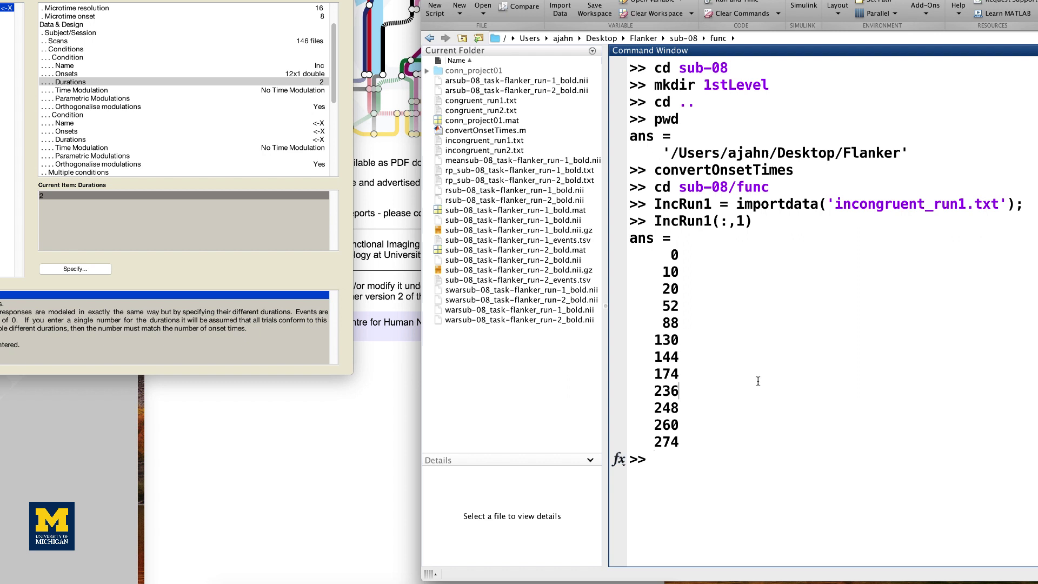
pyautogui.write("ConRun1 = importdata('congruent_run1.txt');")
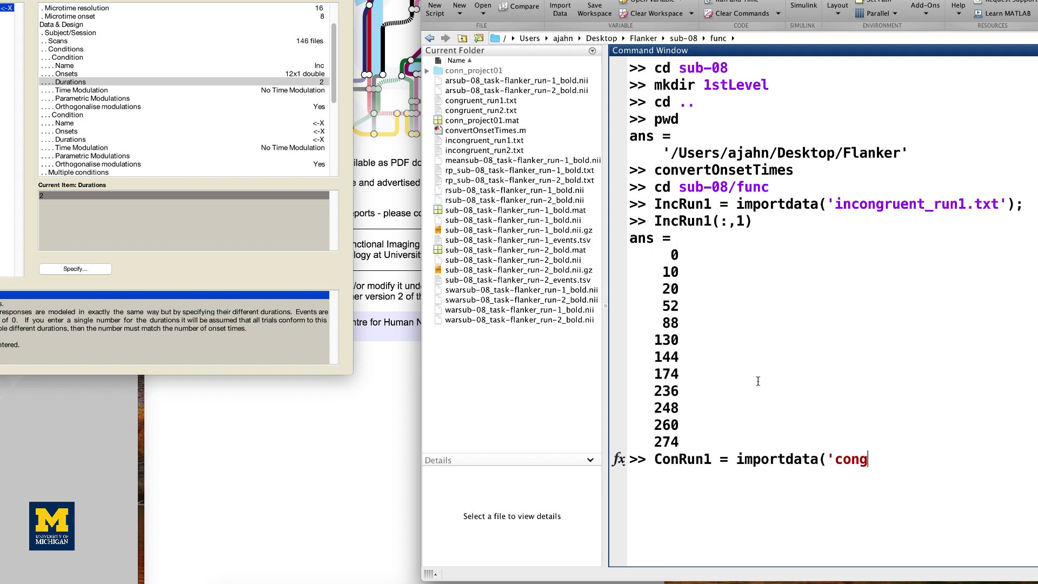
pyautogui.press('Return')
pyautogui.write('ConRun1(:,1)')
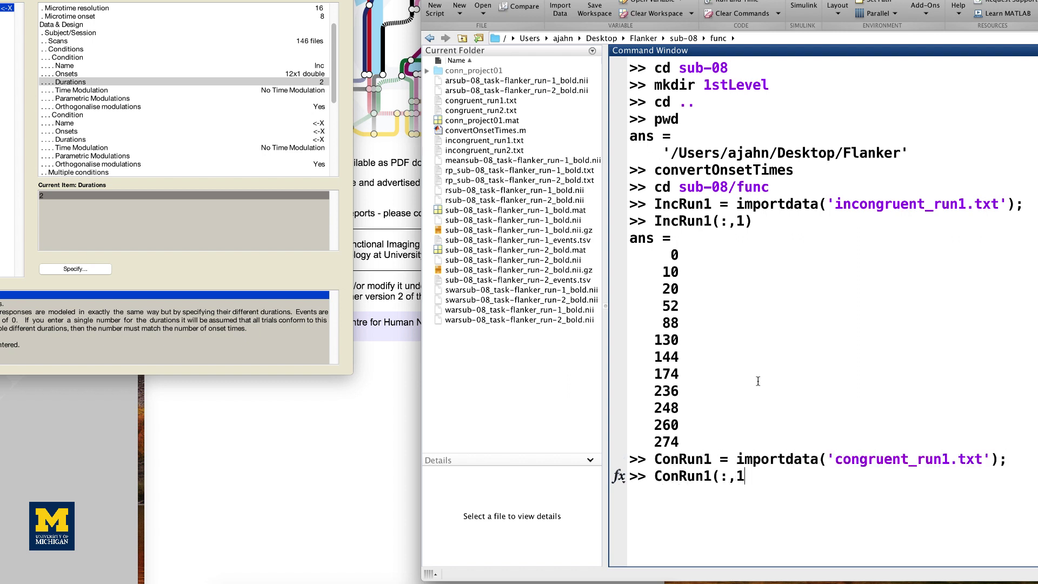
pyautogui.press('Return')
pyautogui.moveTo(680, 543); pyautogui.dragTo(615, 341)
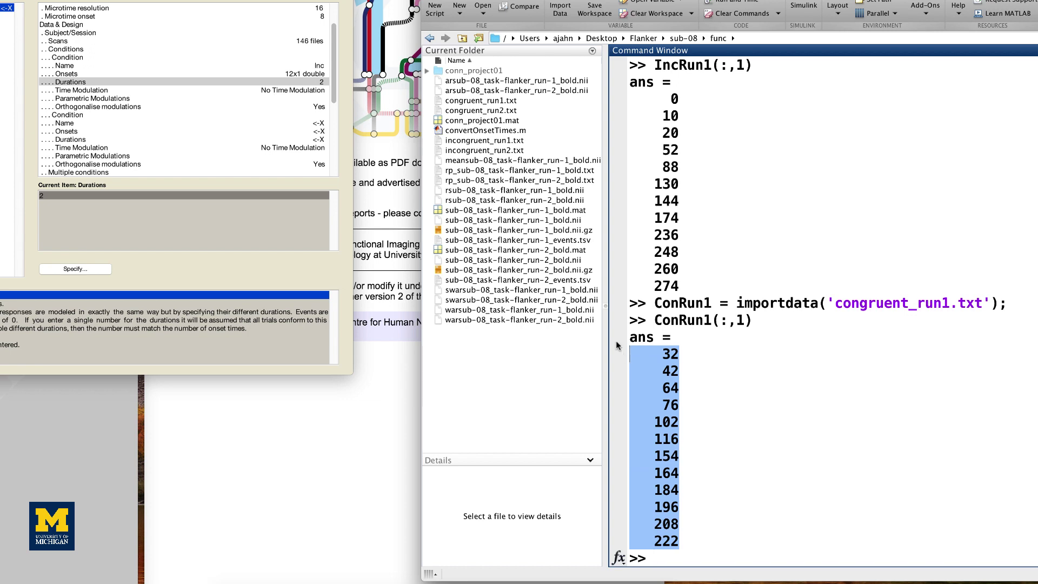
# Name session 1's second condition Con and paste in its congruent run 1 onsets.
pyautogui.doubleClick(76, 123)
pyautogui.write('Con')
pyautogui.press('Return')
pyautogui.doubleClick(76, 132)
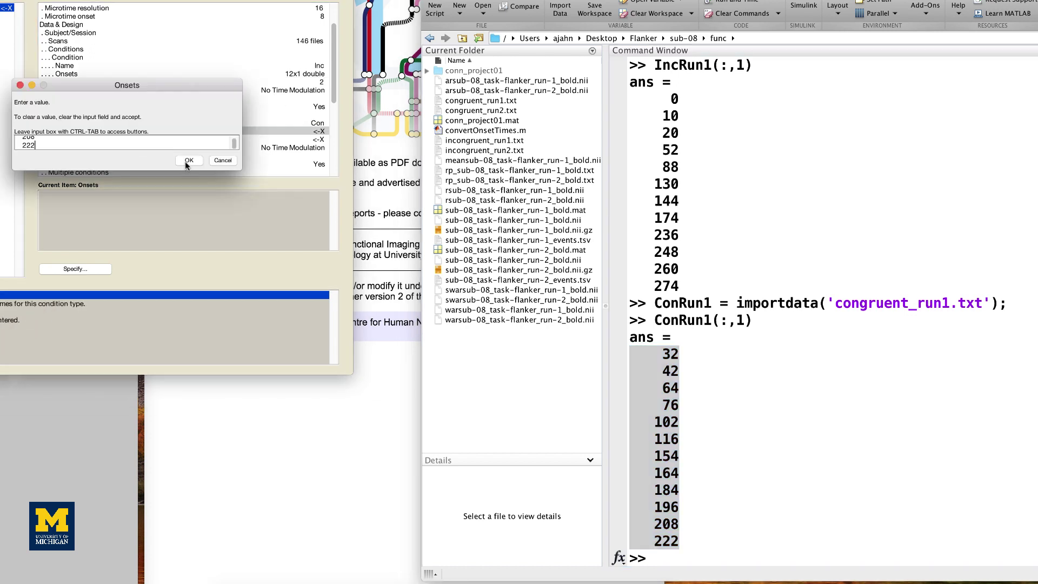
pyautogui.press('Return')
pyautogui.scroll(-5, 180, 141)
# Add a new condition named Inc to session 2.
pyautogui.click(70, 82)
pyautogui.doubleClick(73, 197)
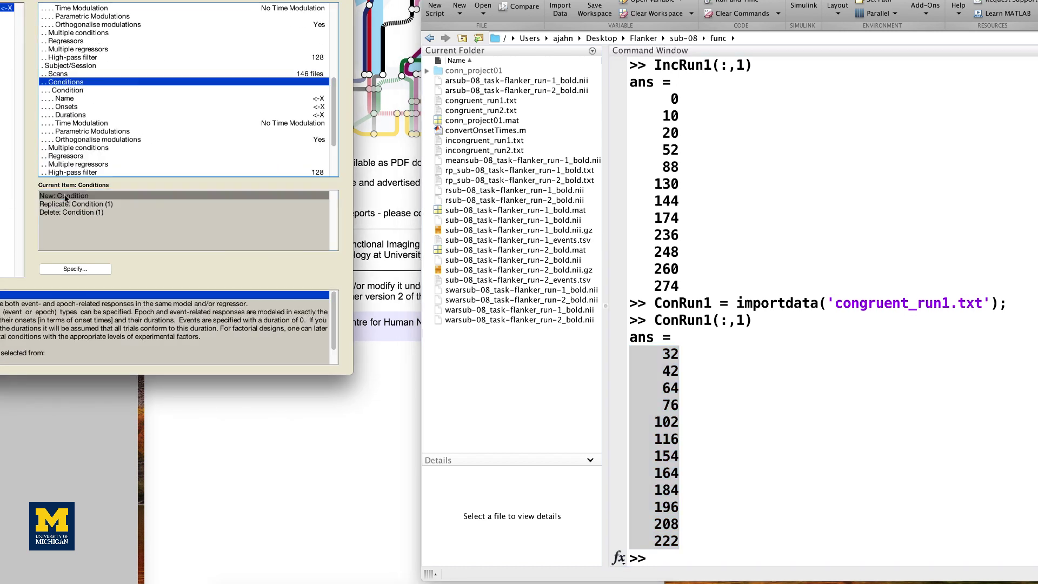
pyautogui.doubleClick(65, 98)
pyautogui.write('Inc')
pyautogui.click(190, 160)
pyautogui.scroll(-1, 181, 142)
# Load incongruent_run2.txt into IncRun2 and select its printed onset times.
pyautogui.click(862, 417)
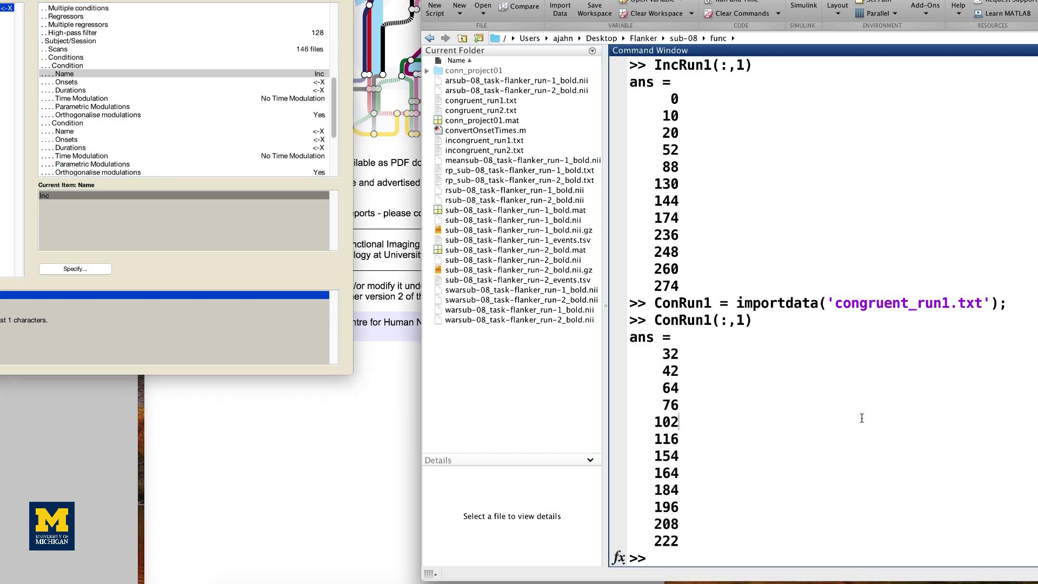
pyautogui.write("IncRun2 = importdata('incongruent_run2.txt');")
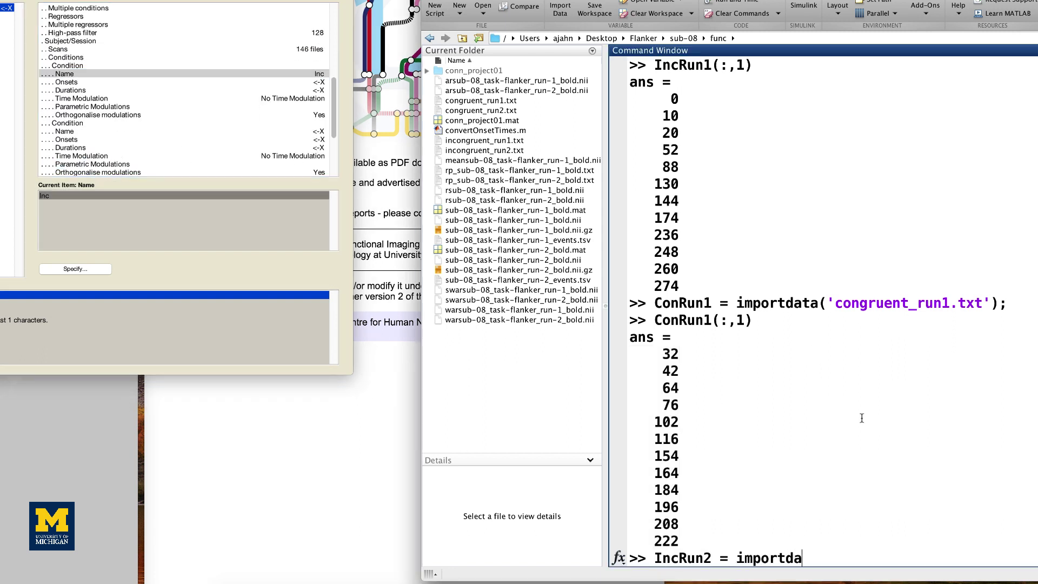
pyautogui.press('Return')
pyautogui.write('IncRun2(:,1)')
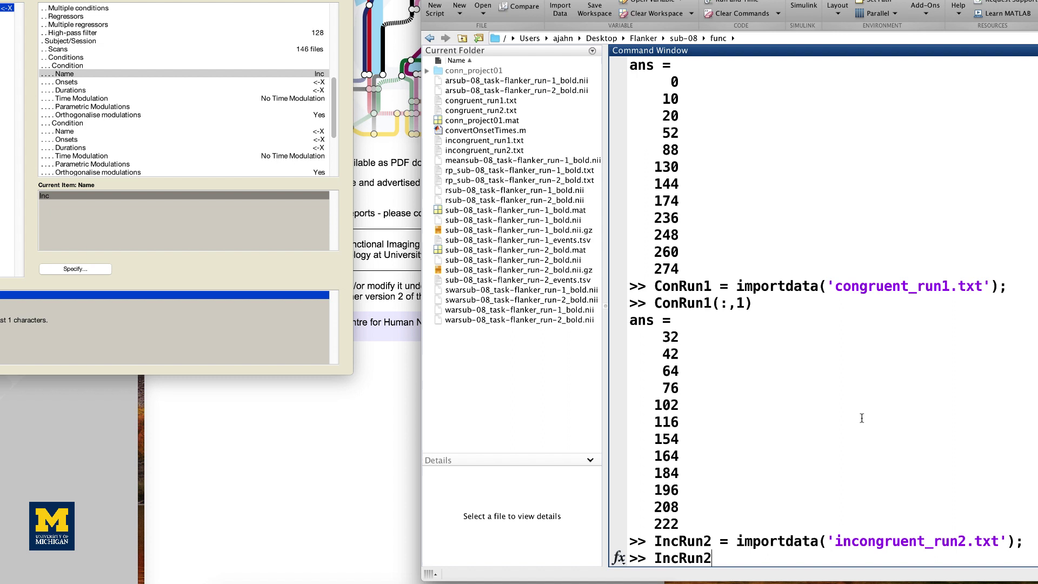
pyautogui.press('Return')
pyautogui.moveTo(680, 545); pyautogui.dragTo(626, 360)
# Paste the incongruent run 2 onsets into session 2's Inc condition with duration 2.
pyautogui.press('super+c')
pyautogui.doubleClick(66, 81)
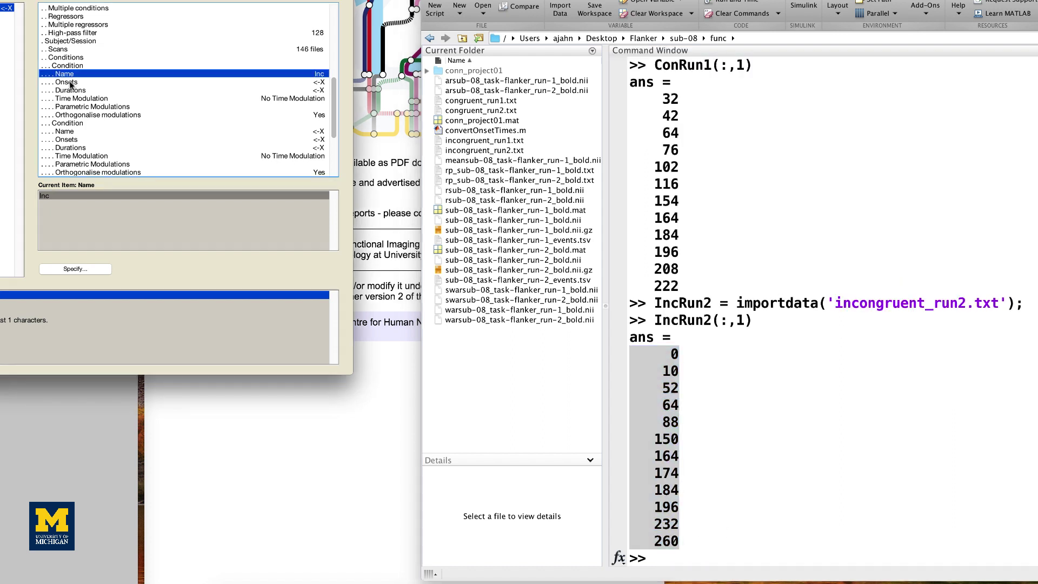
pyautogui.press('super+v')
pyautogui.click(192, 161)
pyautogui.doubleClick(70, 89)
pyautogui.write('2')
pyautogui.click(193, 162)
# Load congruent_run2.txt into ConRun2 and select its printed onset times.
pyautogui.click(796, 412)
pyautogui.write('C')
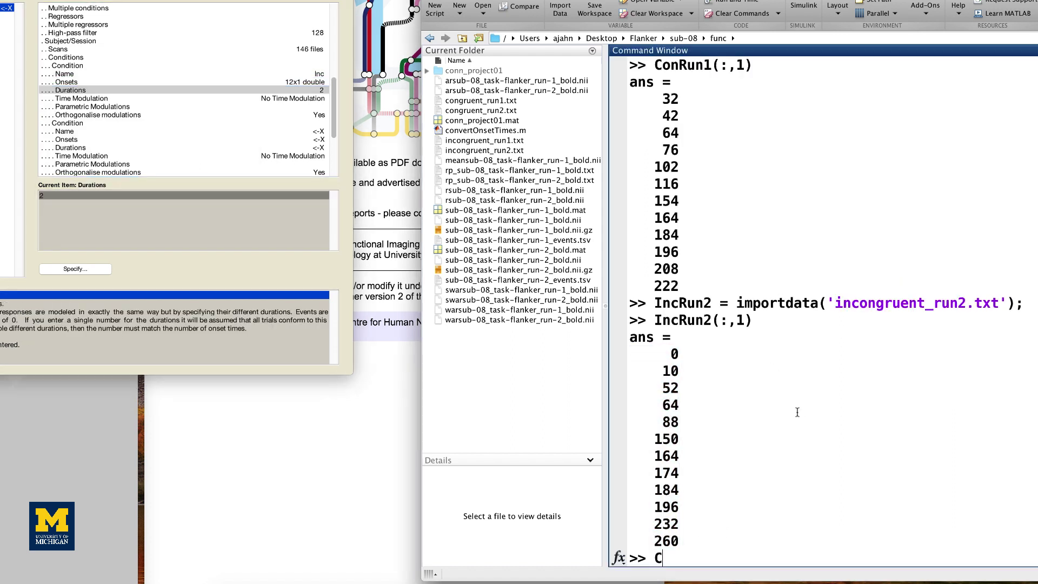
pyautogui.write("onRun2 = importdata('congruent_run2.txt');")
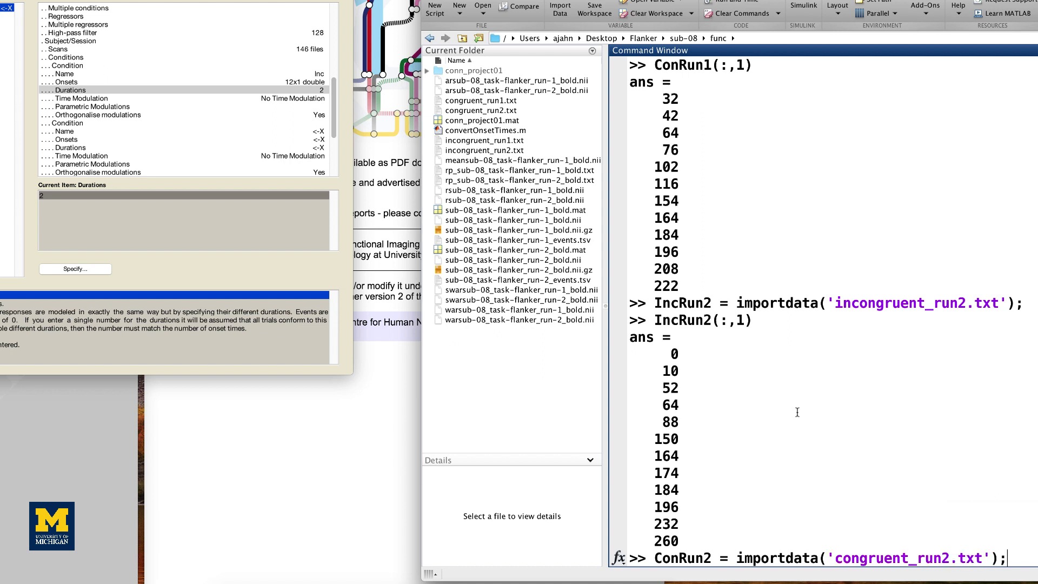
pyautogui.press('Return')
pyautogui.write('ConRun2(:,1)')
pyautogui.press('Return')
pyautogui.moveTo(695, 538); pyautogui.dragTo(628, 349)
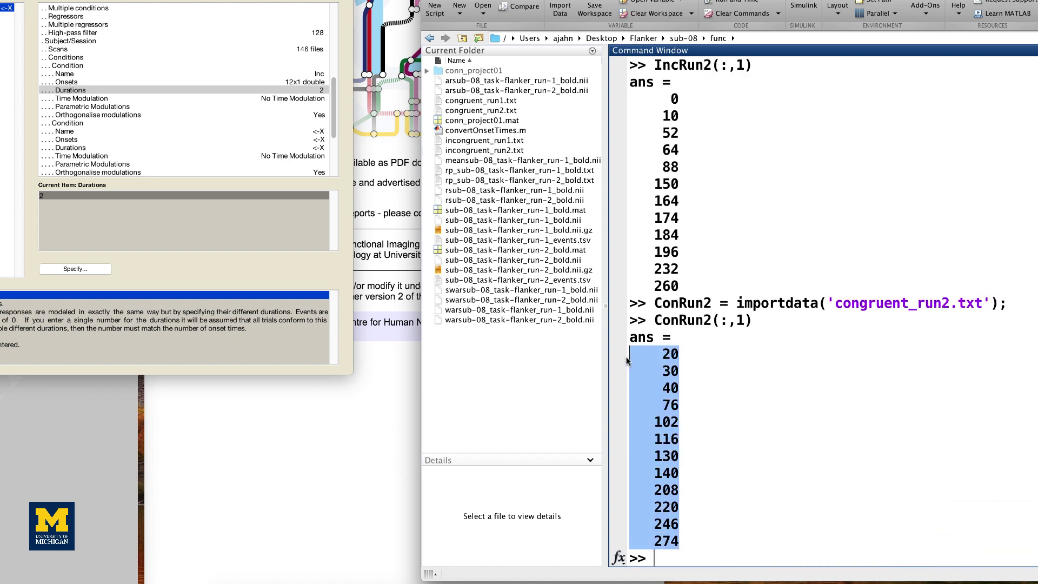
# Name session 2's second condition Con, with onsets ConRun2(:,1) and duration 2.
pyautogui.doubleClick(71, 134)
pyautogui.write('Con')
pyautogui.click(181, 161)
pyautogui.doubleClick(122, 141)
pyautogui.write('ConRun2(:,1)')
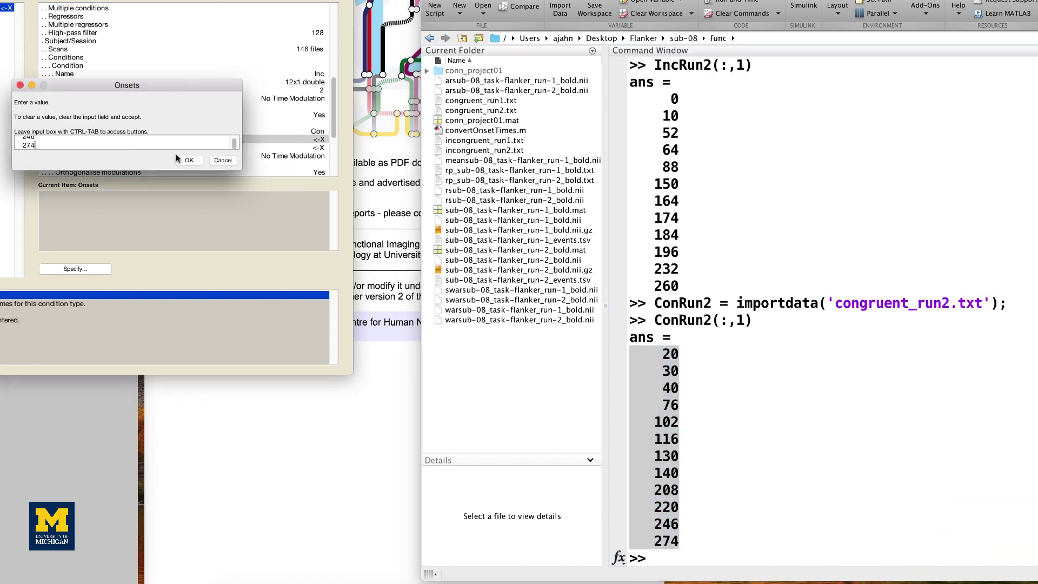
pyautogui.press('Return')
pyautogui.doubleClick(186, 147)
pyautogui.write('2')
pyautogui.press('Return')
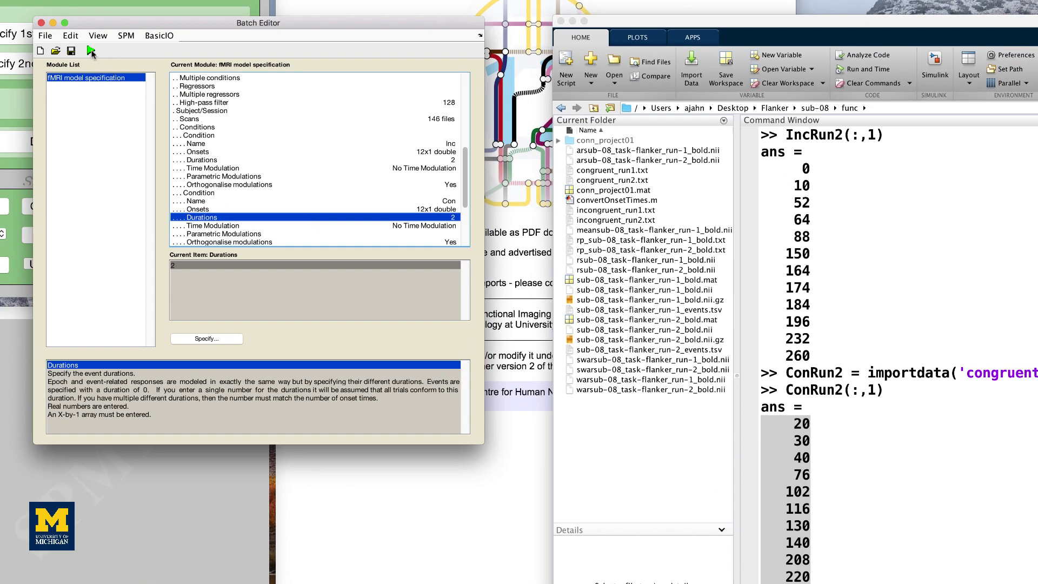
# Run the model specification to build the Inc/Con two-session design, then start a Model estimation batch.
pyautogui.click(91, 51)
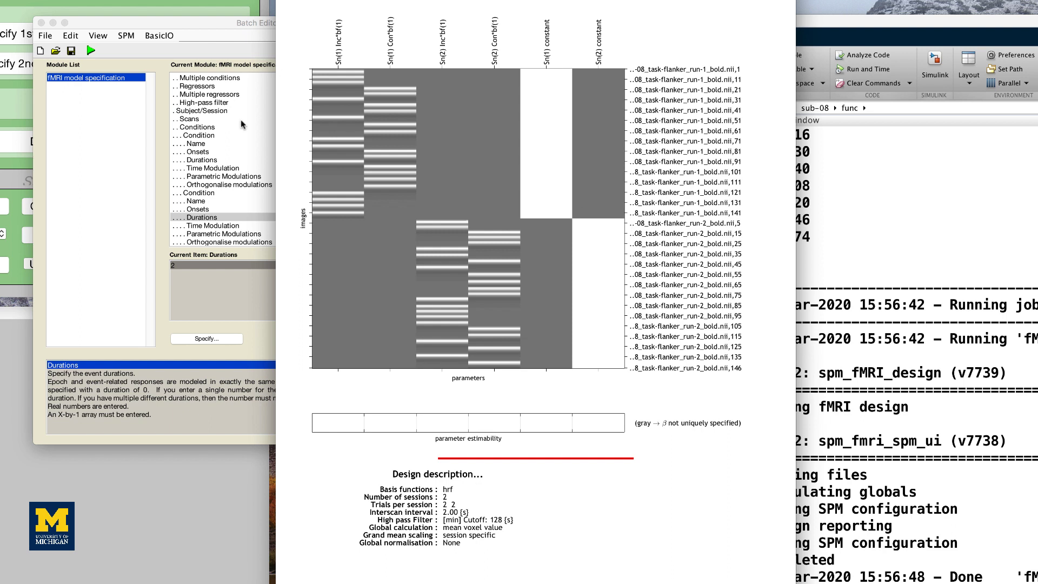
pyautogui.click(22, 13)
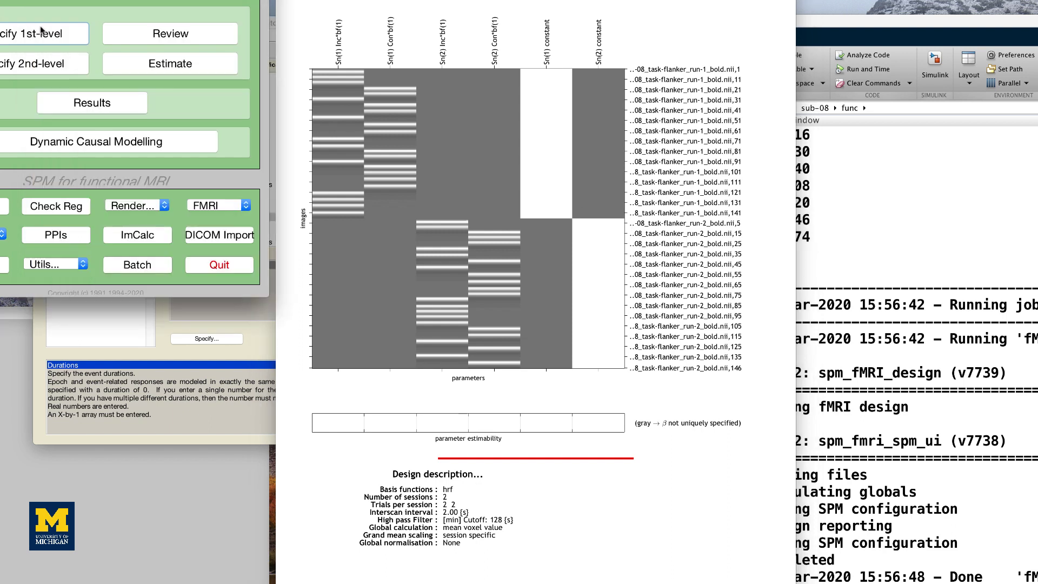
pyautogui.click(164, 68)
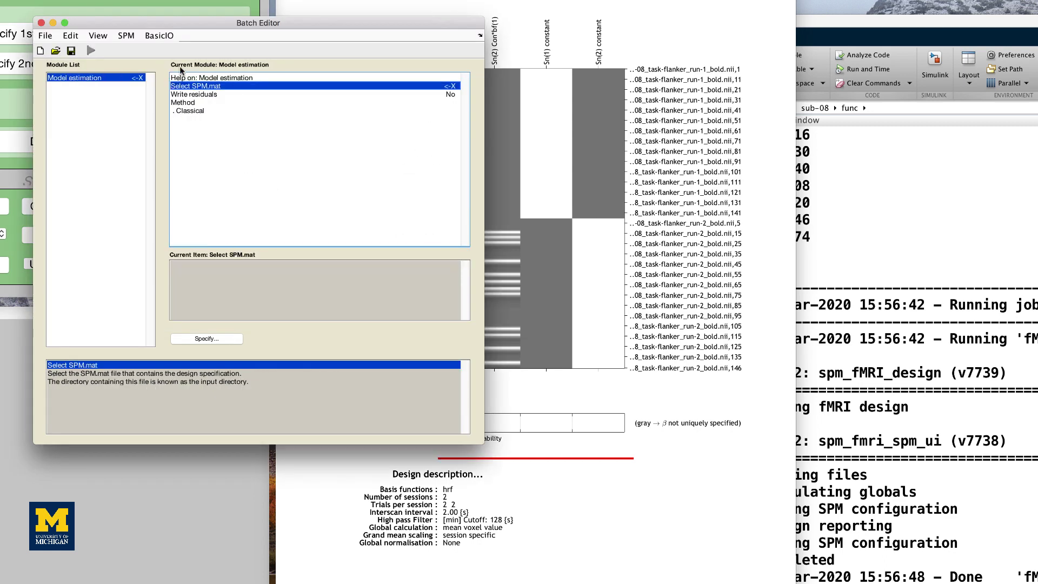
# Estimate the model from sub-08/1stLevel/SPM.mat with Write residuals set to Yes.
pyautogui.doubleClick(199, 88)
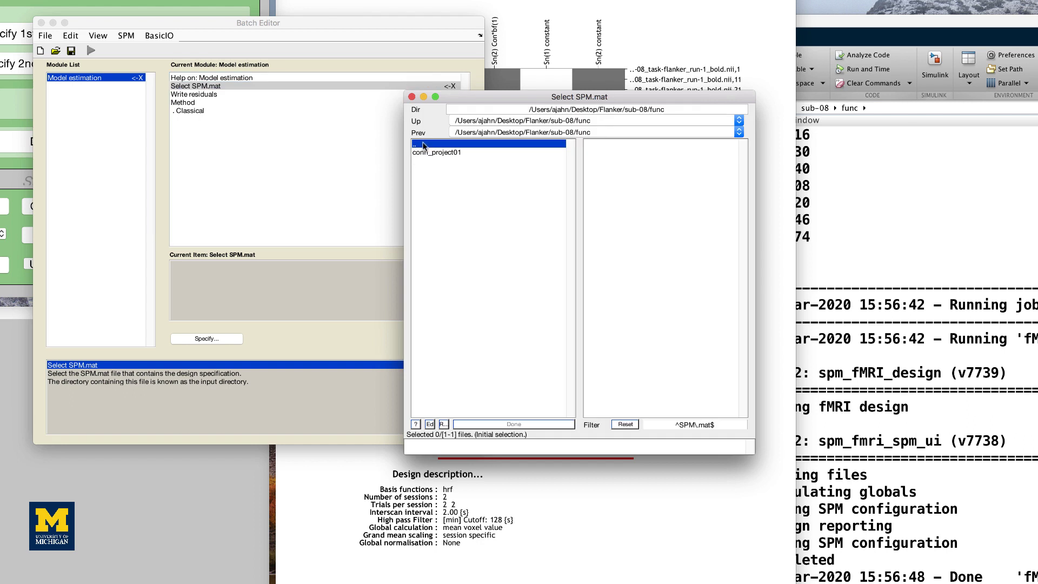
pyautogui.doubleClick(426, 145)
pyautogui.doubleClick(425, 153)
pyautogui.click(611, 143)
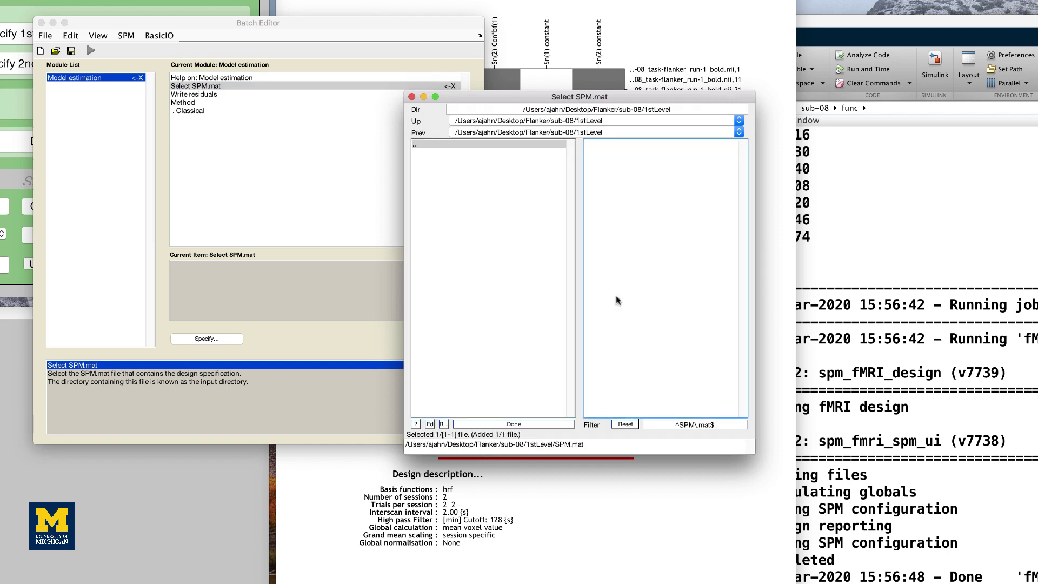
pyautogui.click(511, 424)
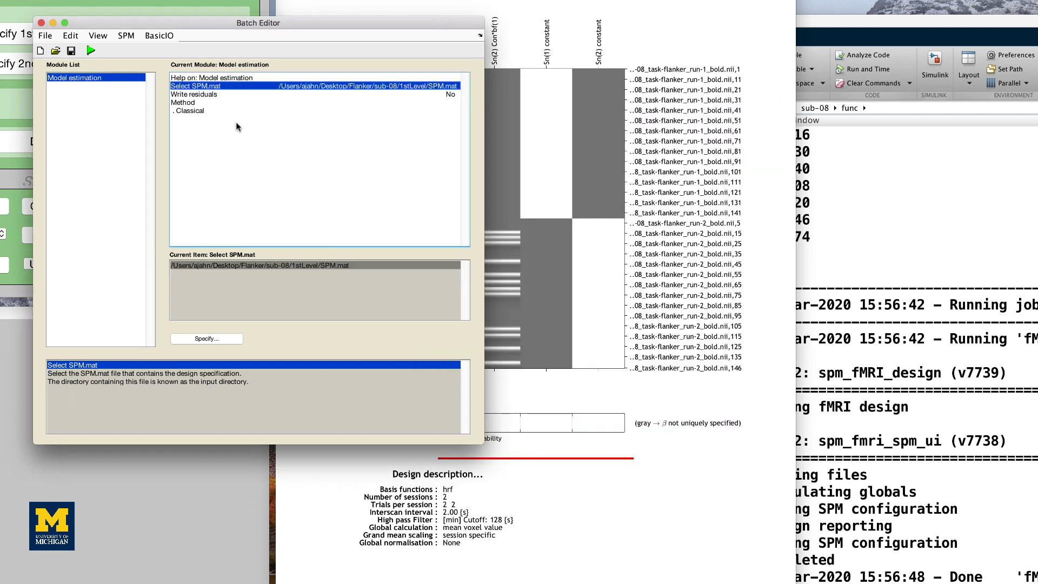
pyautogui.click(206, 93)
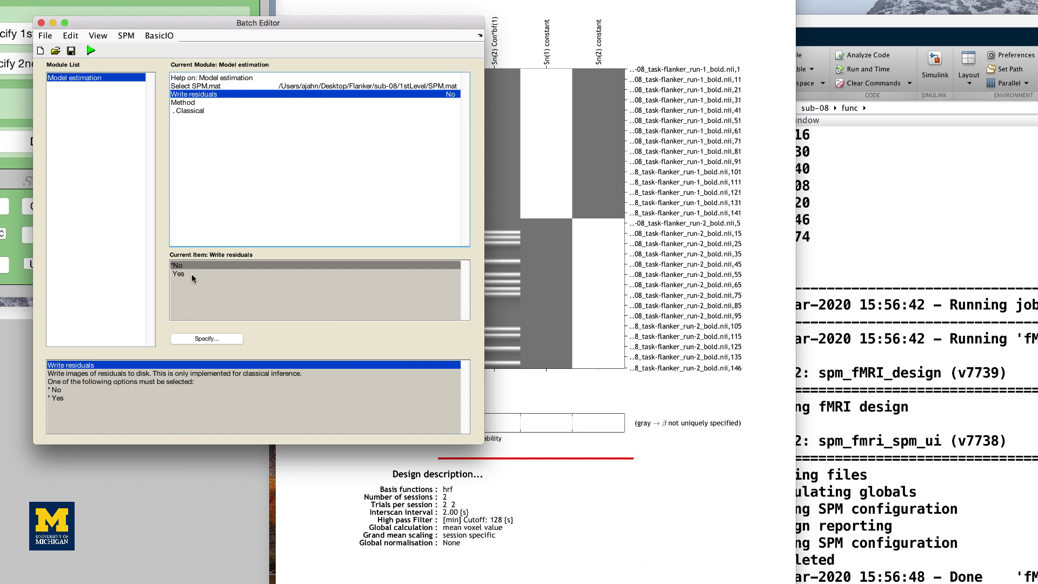
pyautogui.click(192, 274)
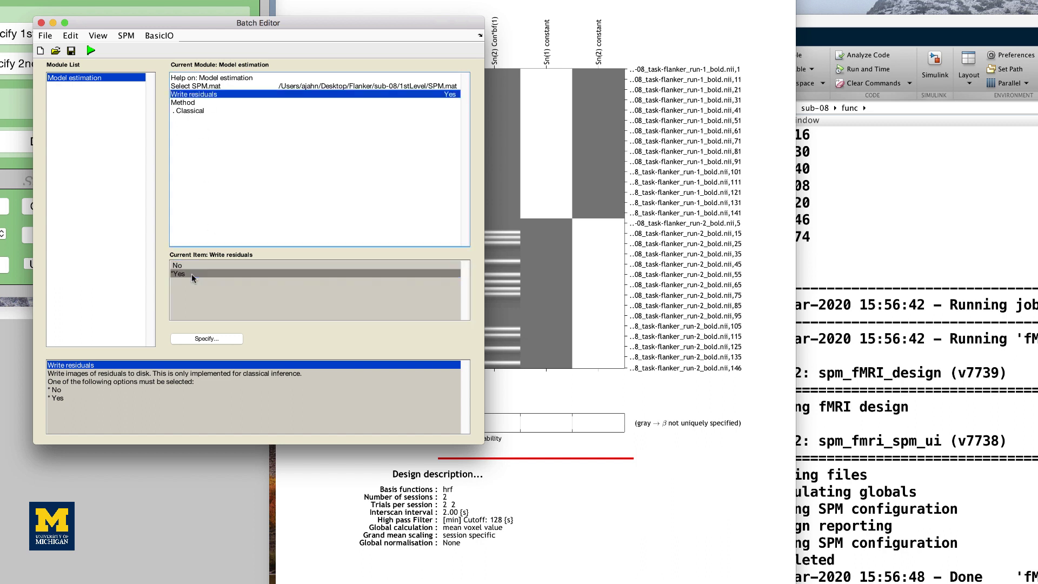
pyautogui.click(90, 50)
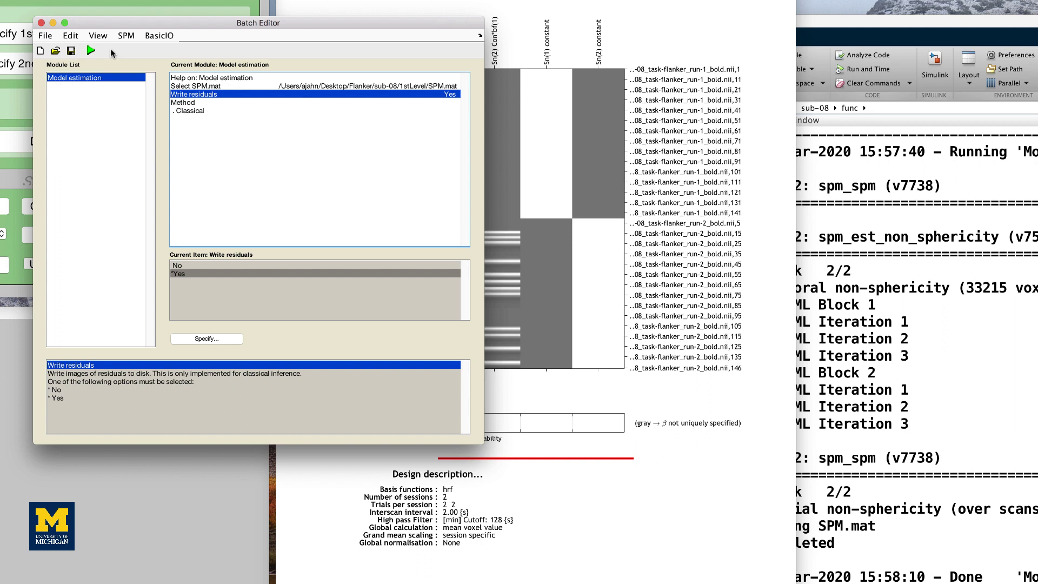
pyautogui.click(43, 4)
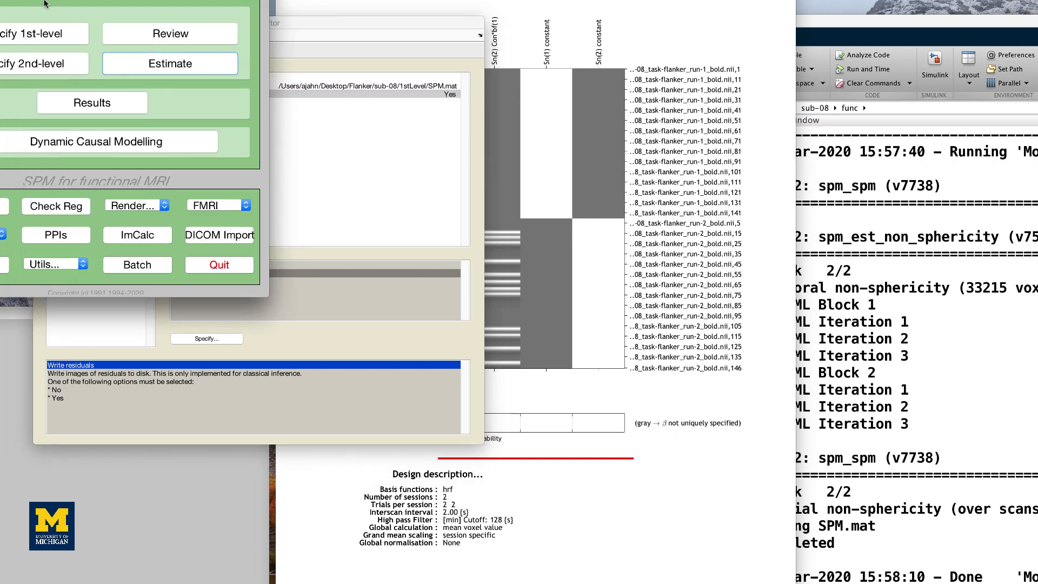
# Open the results viewer on sub-08's 1stLevel SPM.mat.
pyautogui.click(82, 105)
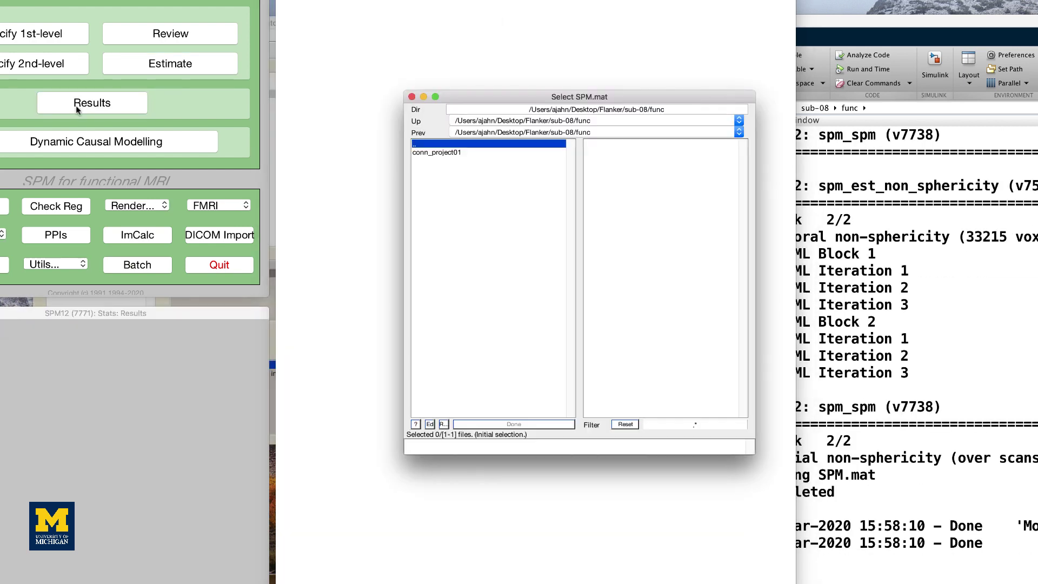
pyautogui.doubleClick(489, 143)
pyautogui.doubleClick(438, 152)
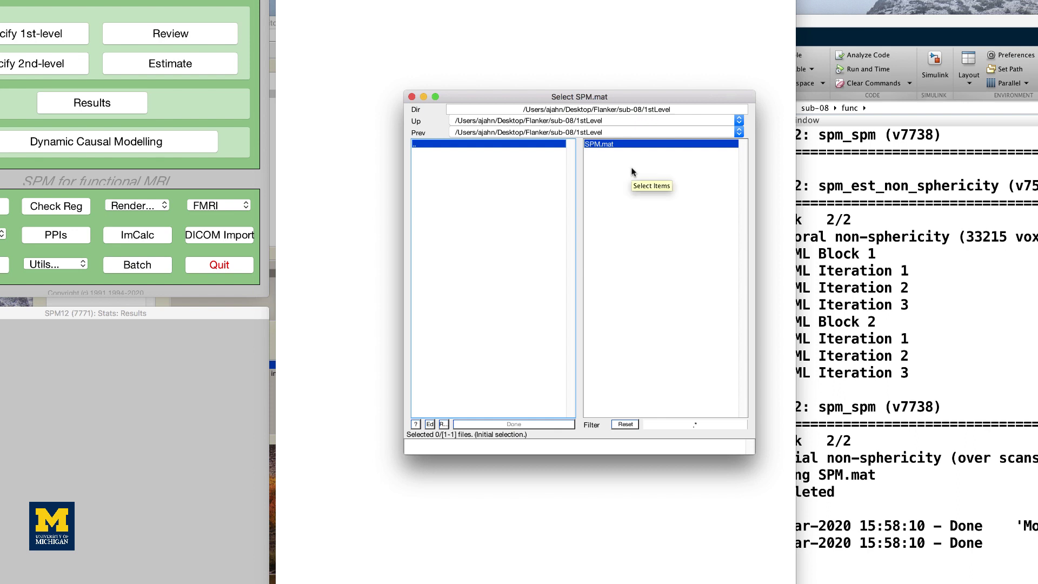
pyautogui.click(633, 171)
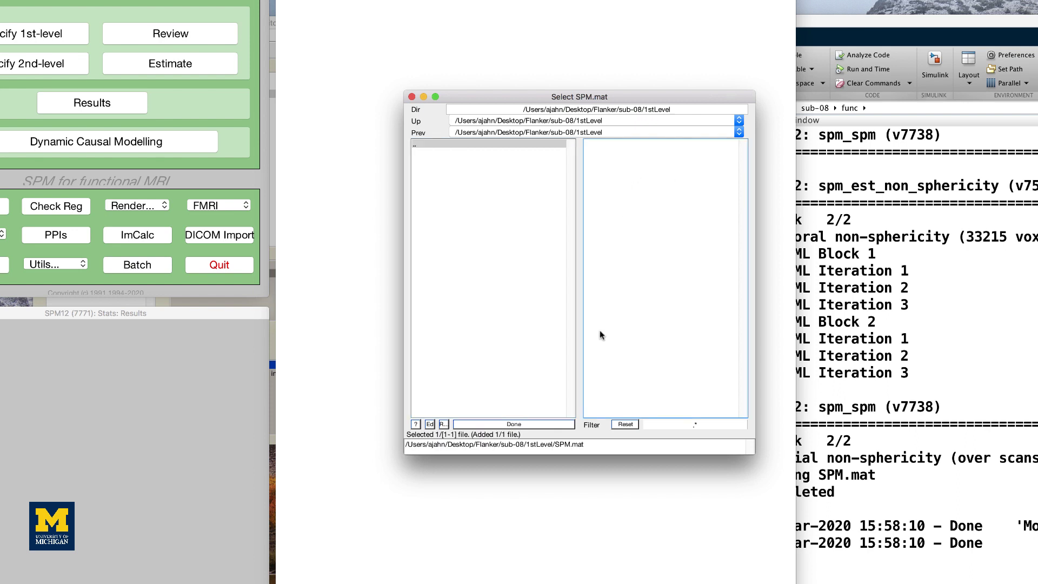
pyautogui.click(517, 424)
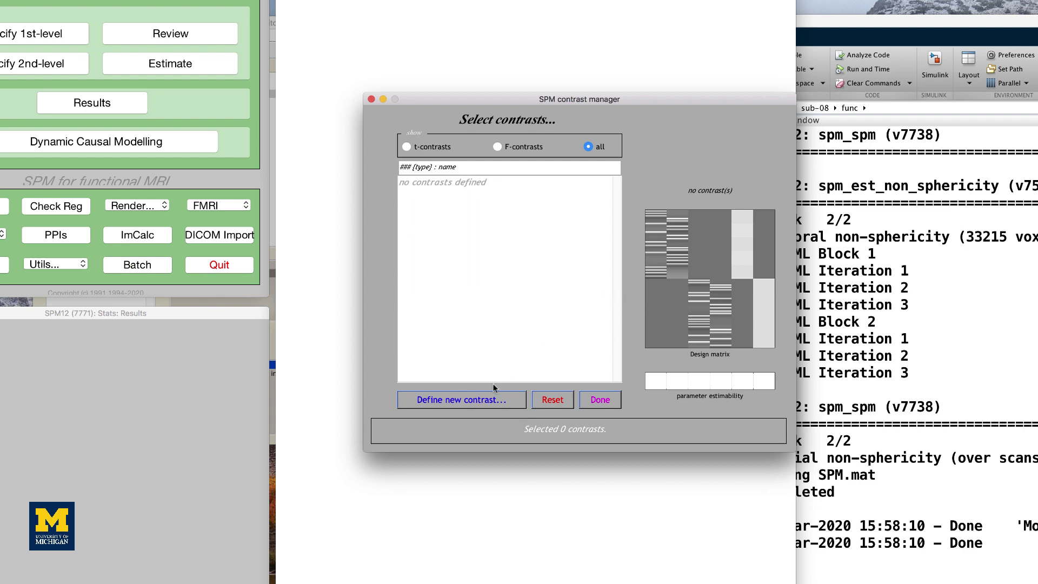
# Define a new t-contrast named Inc-Con with weights 0.5 -0.5 0.5 -0.5.
pyautogui.click(469, 403)
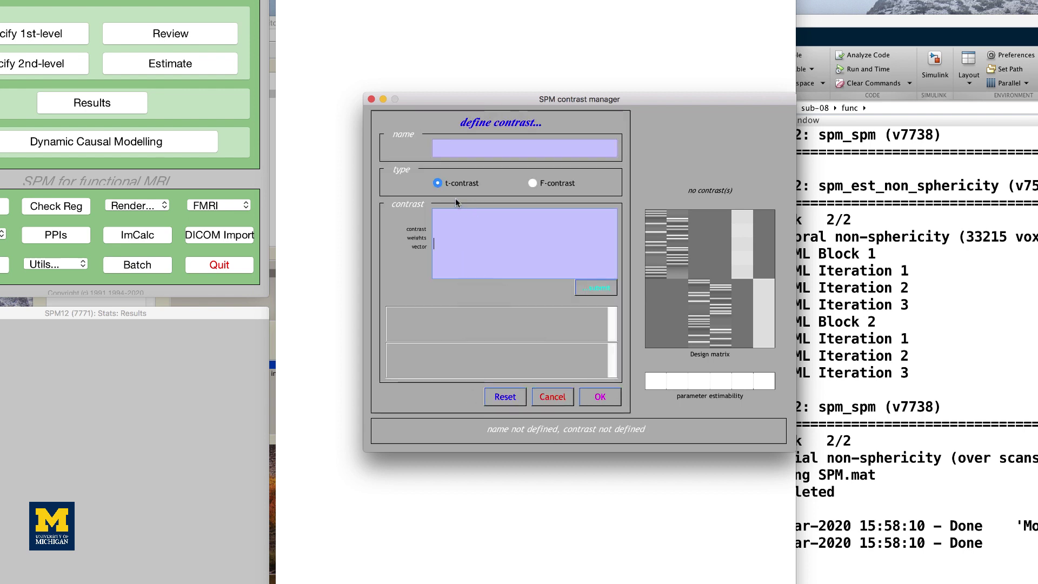
pyautogui.click(453, 151)
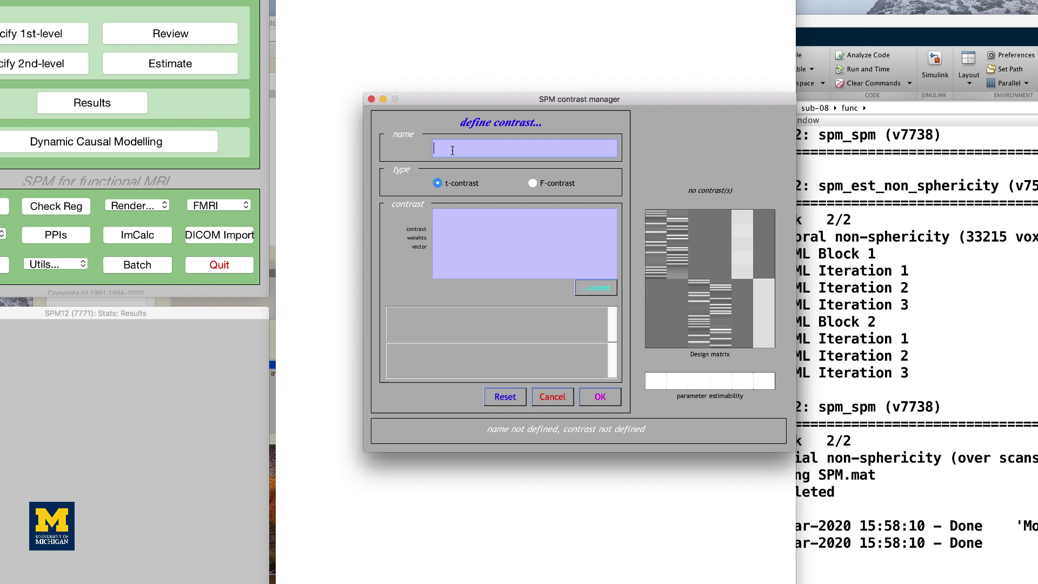
pyautogui.write('Inc-Con')
pyautogui.click(487, 256)
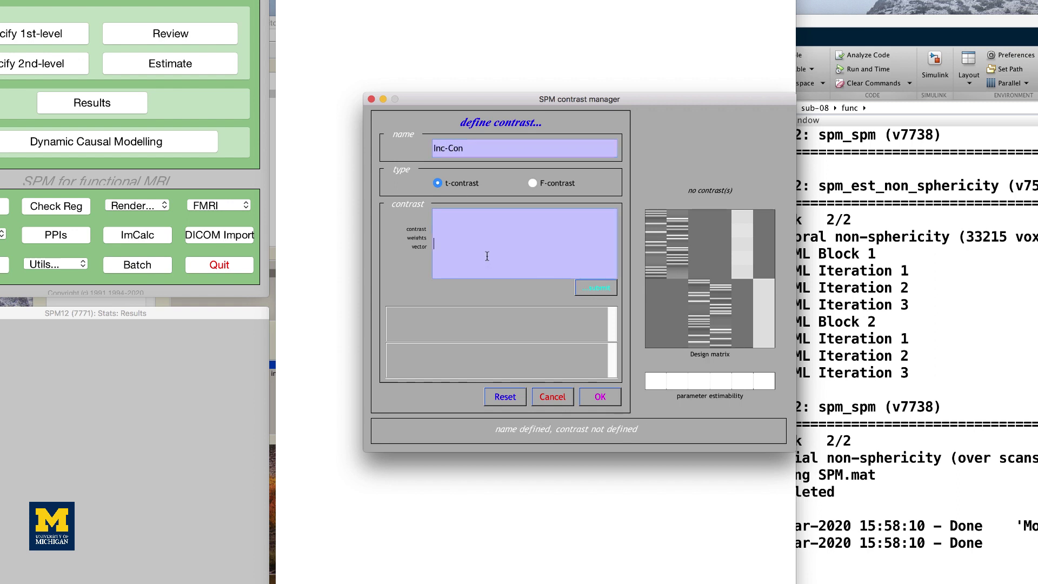
pyautogui.write('0.5 -0.5 0.5 -0.5')
pyautogui.click(606, 292)
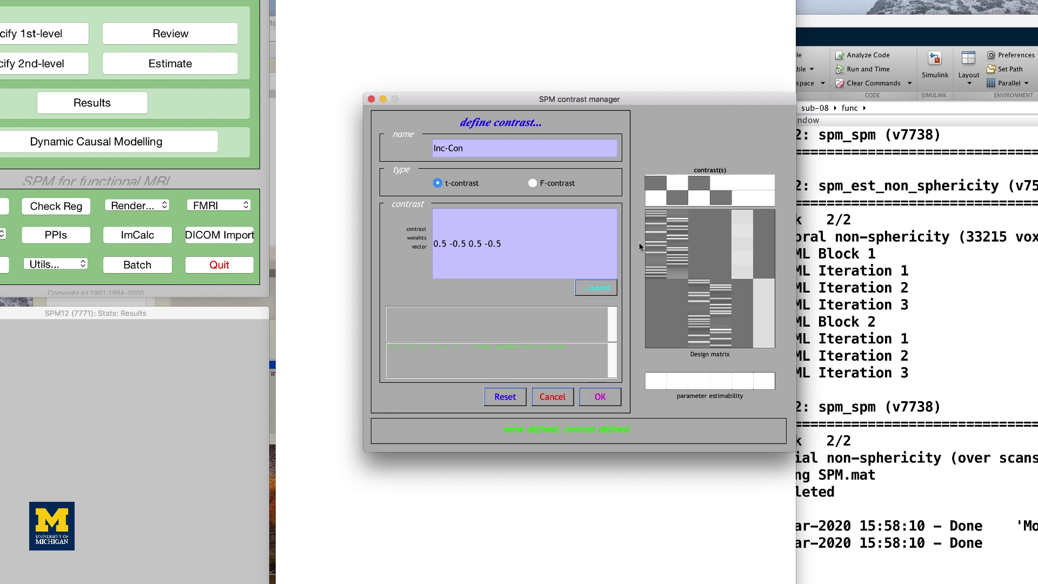
pyautogui.click(653, 228)
pyautogui.click(673, 234)
pyautogui.click(693, 235)
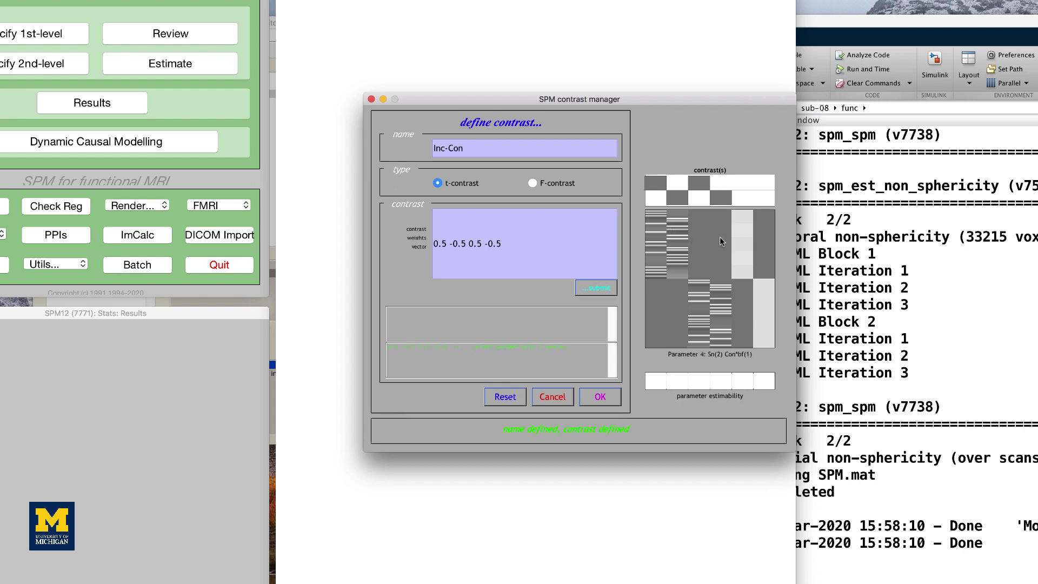
pyautogui.click(600, 398)
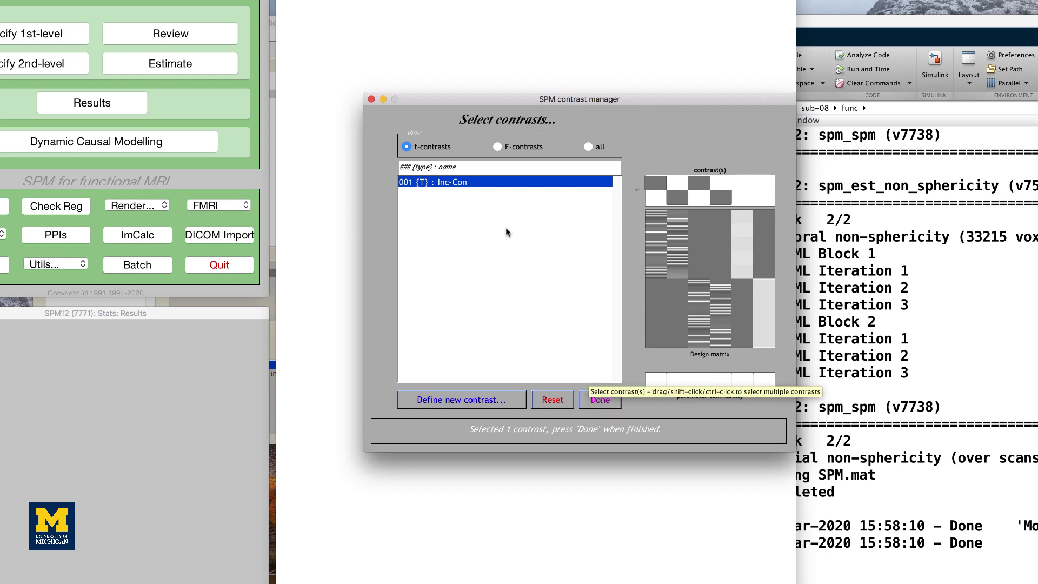
# Show Inc-Con results with no masking, uncorrected p<0.01 and a 10-voxel extent threshold.
pyautogui.doubleClick(474, 186)
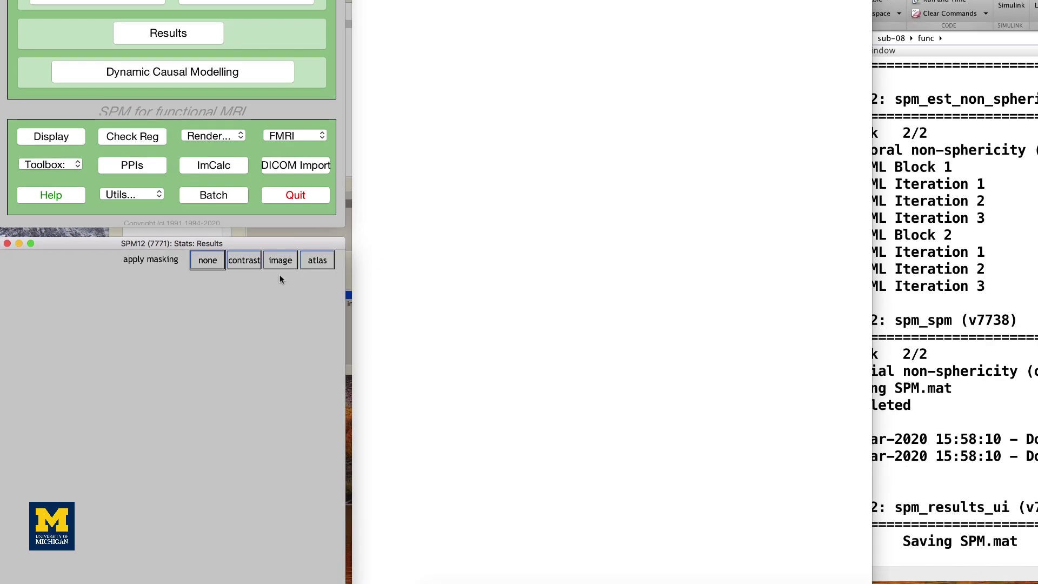
pyautogui.click(214, 262)
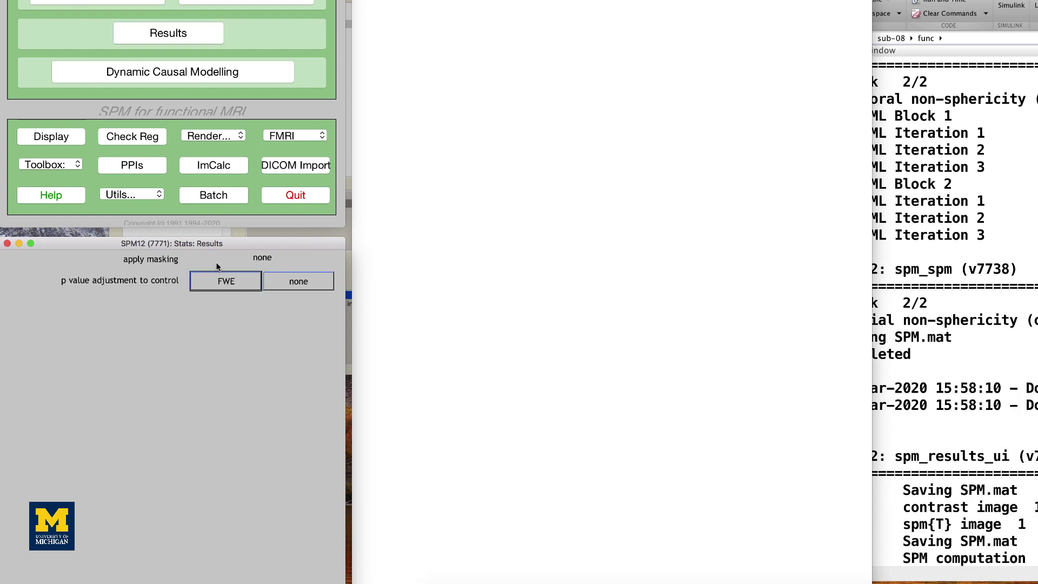
pyautogui.click(292, 283)
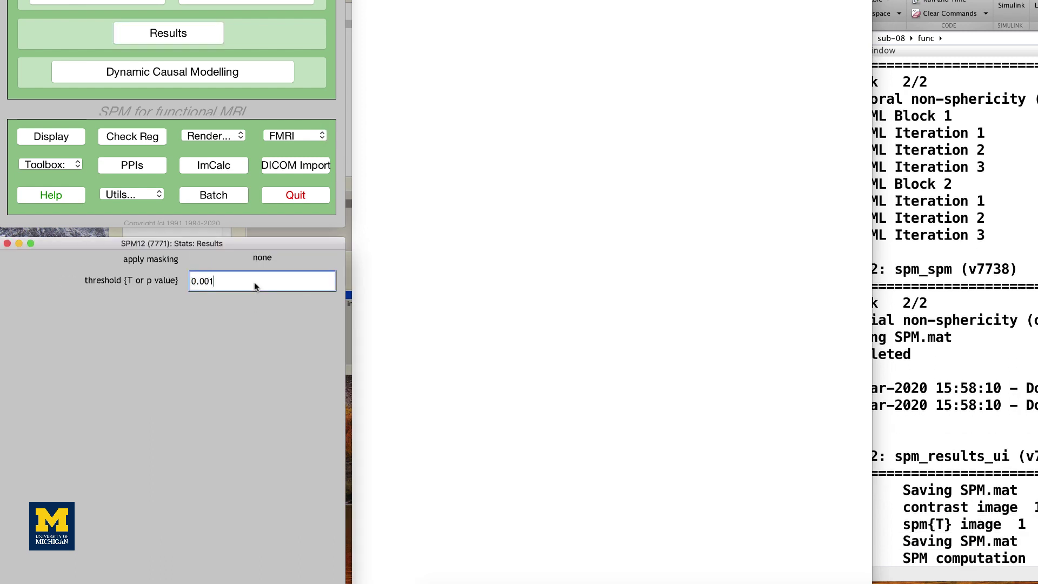
pyautogui.press('BackSpace')
pyautogui.press('BackSpace')
pyautogui.write('1')
pyautogui.press('Return')
pyautogui.press('BackSpace')
pyautogui.write('10')
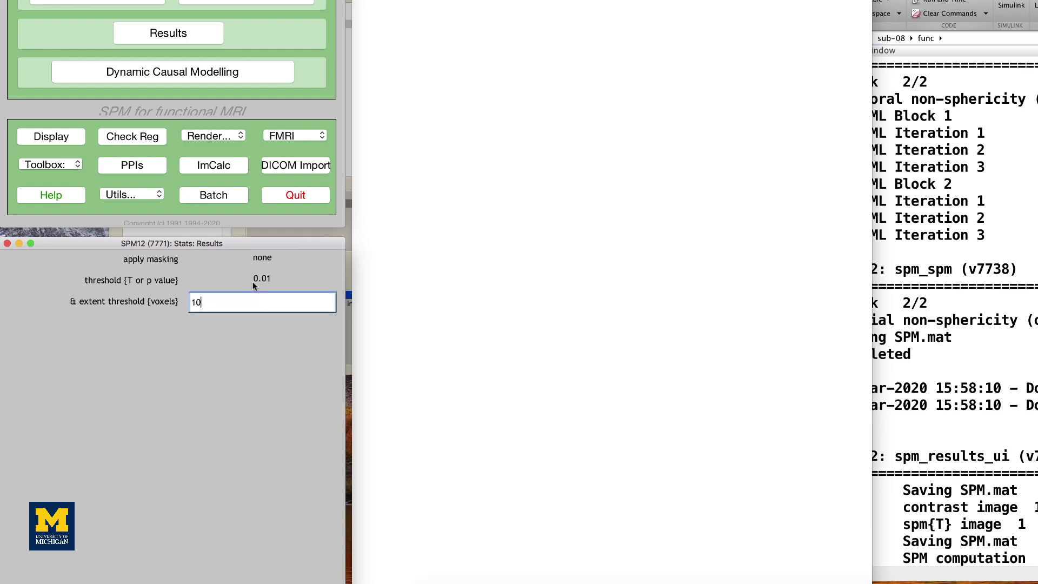
pyautogui.press('Return')
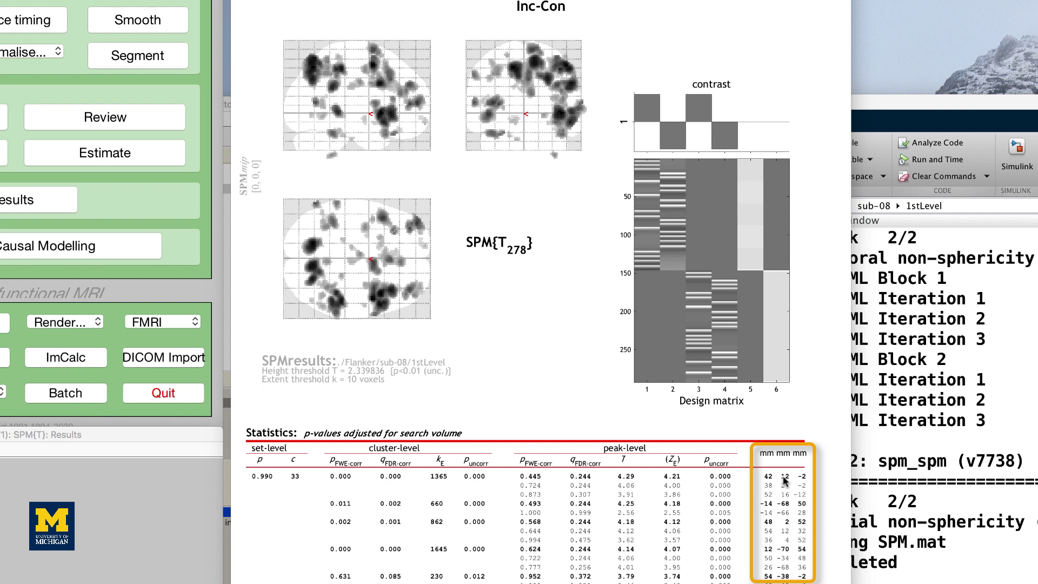
# Move the glass-brain marker from 42 12 -2 to the nearest local maximum at -26 58 4.
pyautogui.click(785, 477)
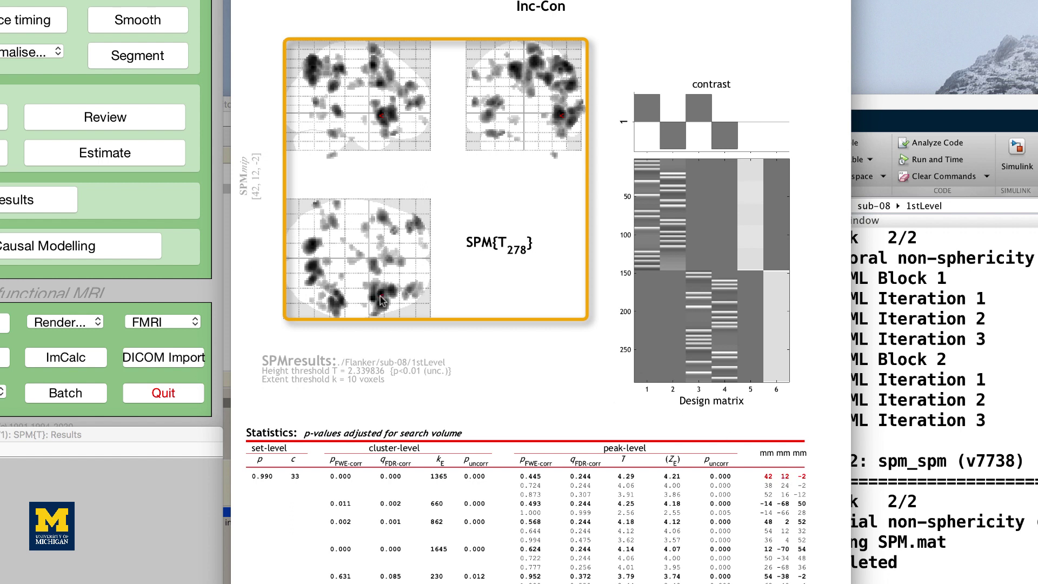
pyautogui.moveTo(381, 300); pyautogui.dragTo(419, 231)
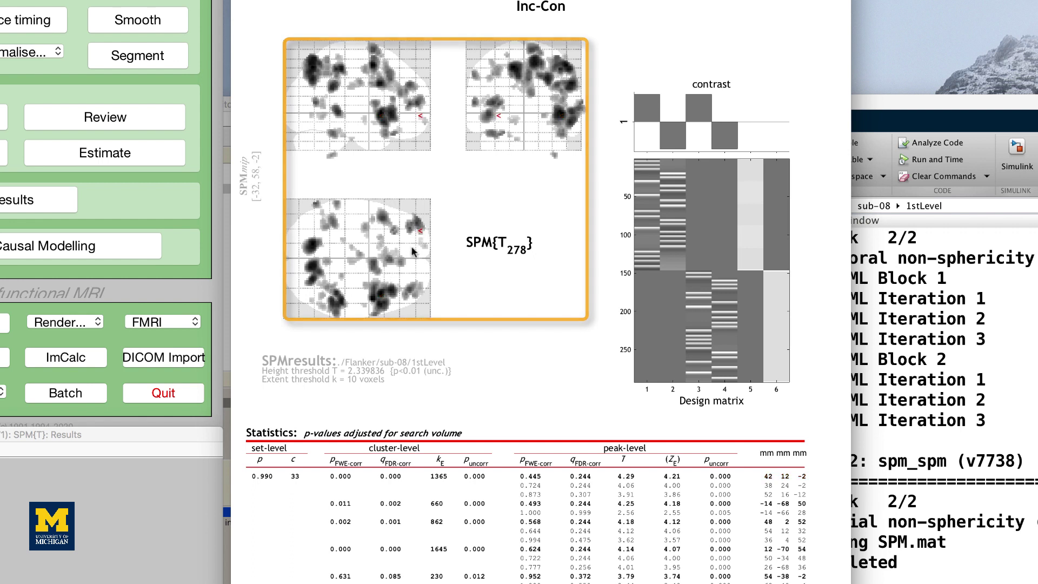
pyautogui.rightClick(412, 251)
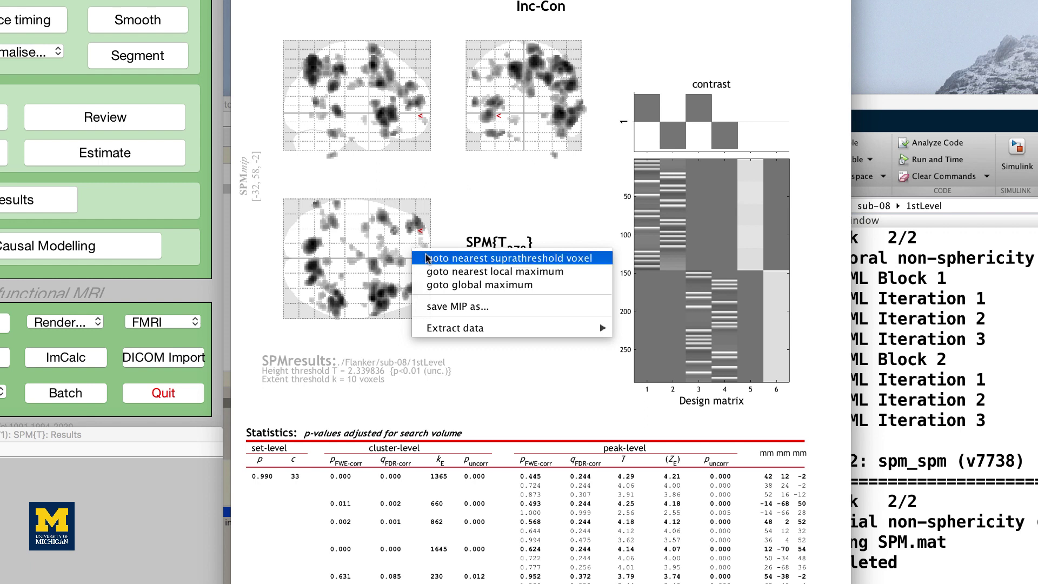
pyautogui.click(432, 271)
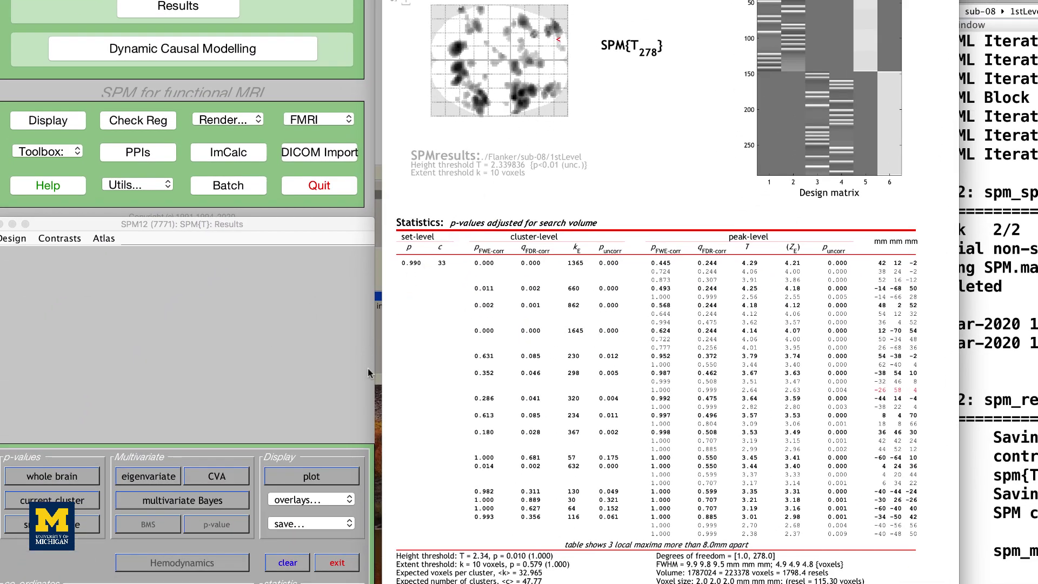
# Overlay the results on sections of avg152T1.nii from the spm12/canonical folder.
pyautogui.click(319, 503)
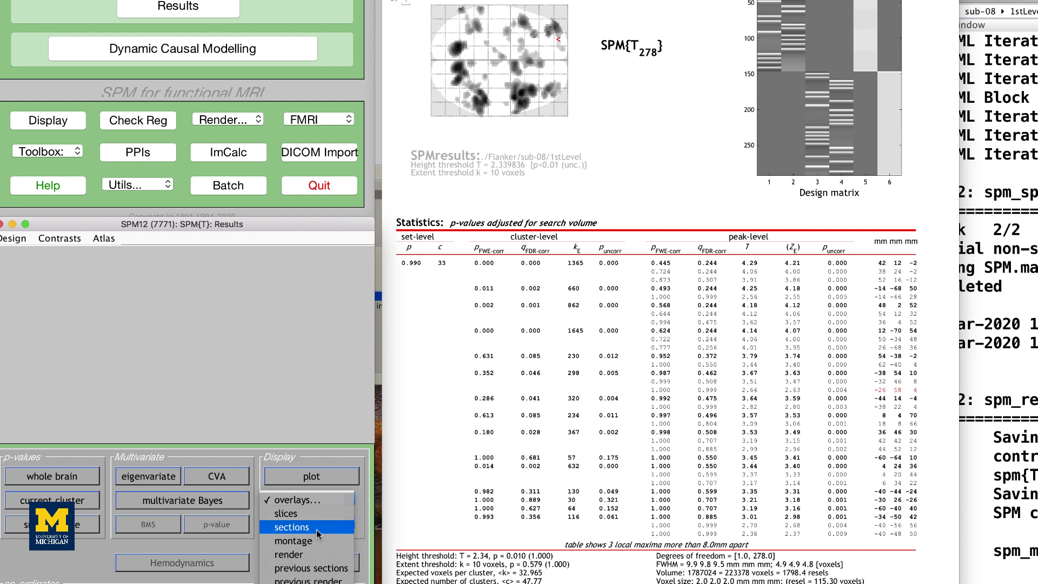
pyautogui.click(316, 530)
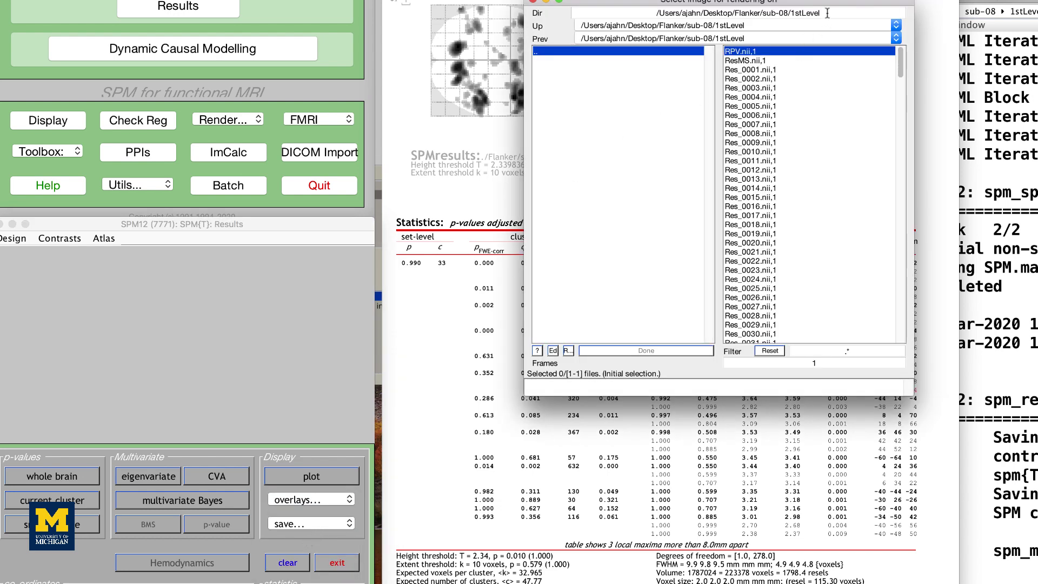
pyautogui.moveTo(827, 13); pyautogui.dragTo(704, 13)
pyautogui.write('spm12/')
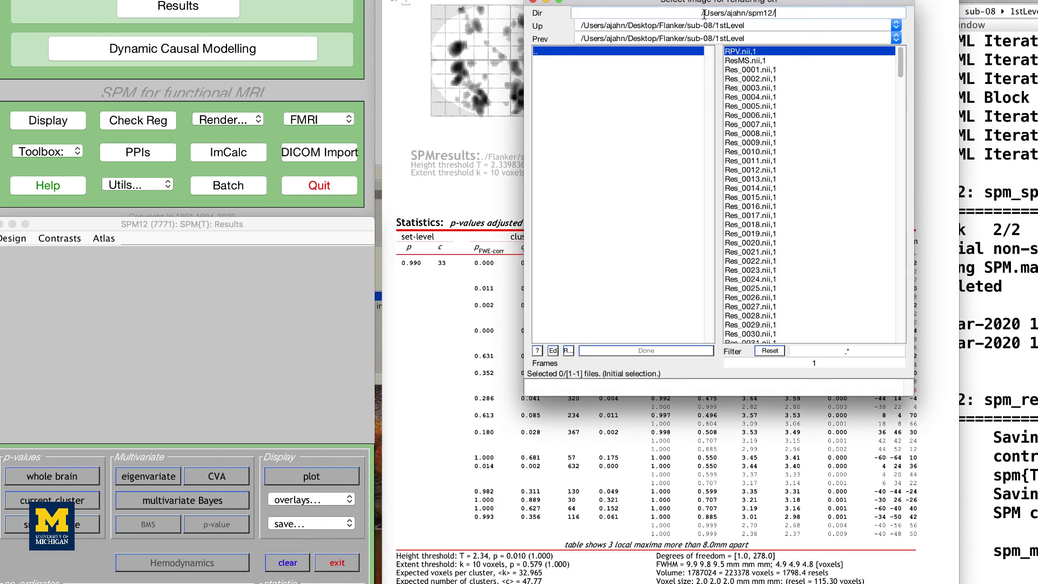
pyautogui.write('canonical')
pyautogui.press('Return')
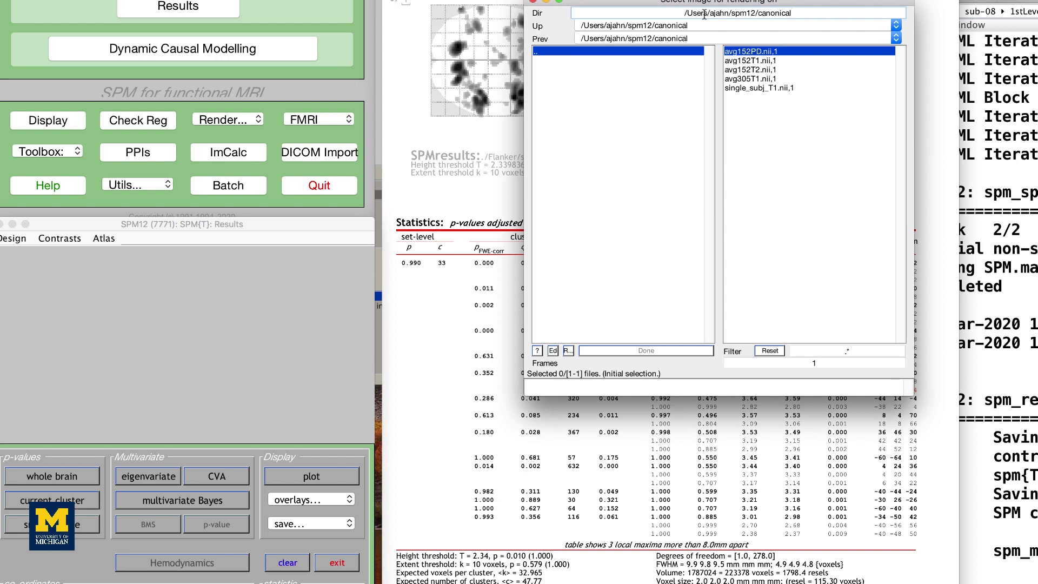
pyautogui.click(748, 64)
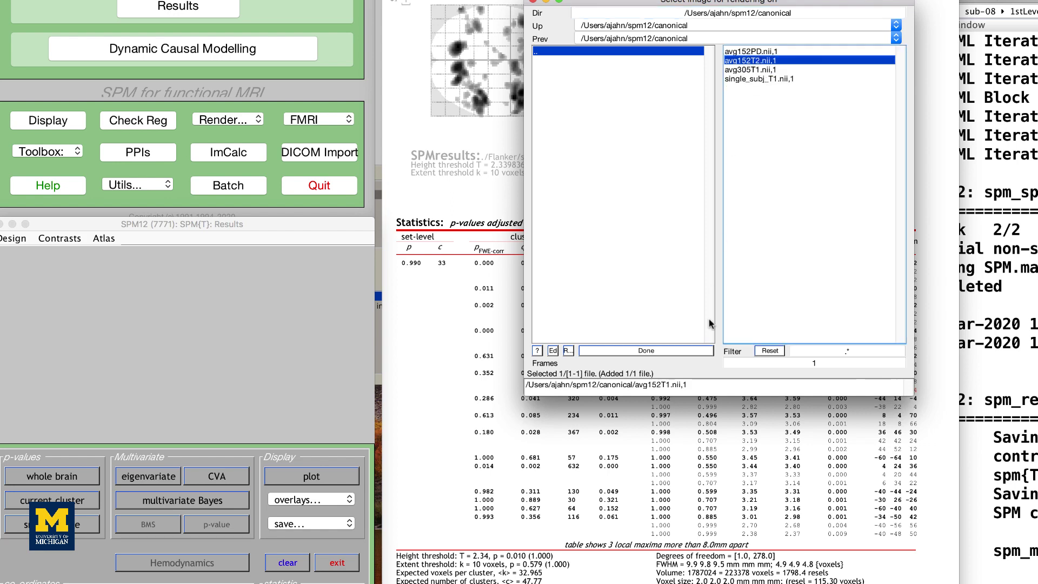
pyautogui.click(660, 350)
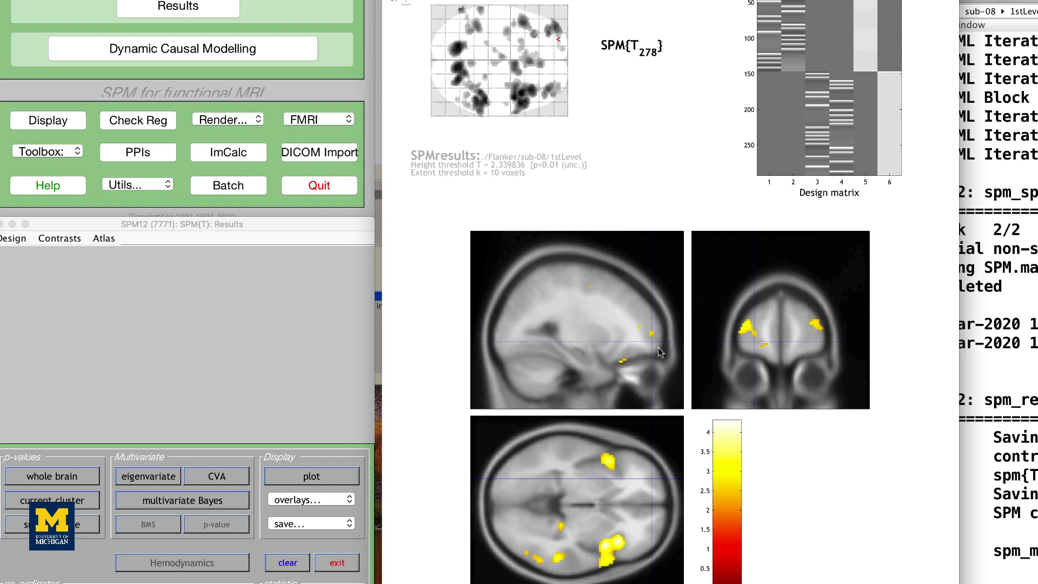
# Place the crosshair on the medial frontal cluster at 4 24 36 and list its statistics only.
pyautogui.click(782, 331)
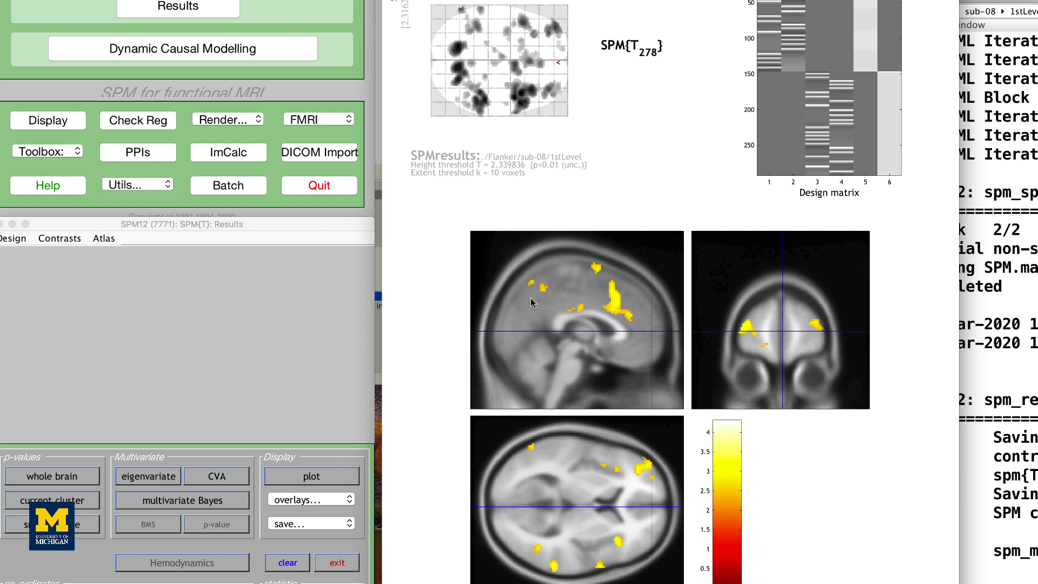
pyautogui.click(616, 301)
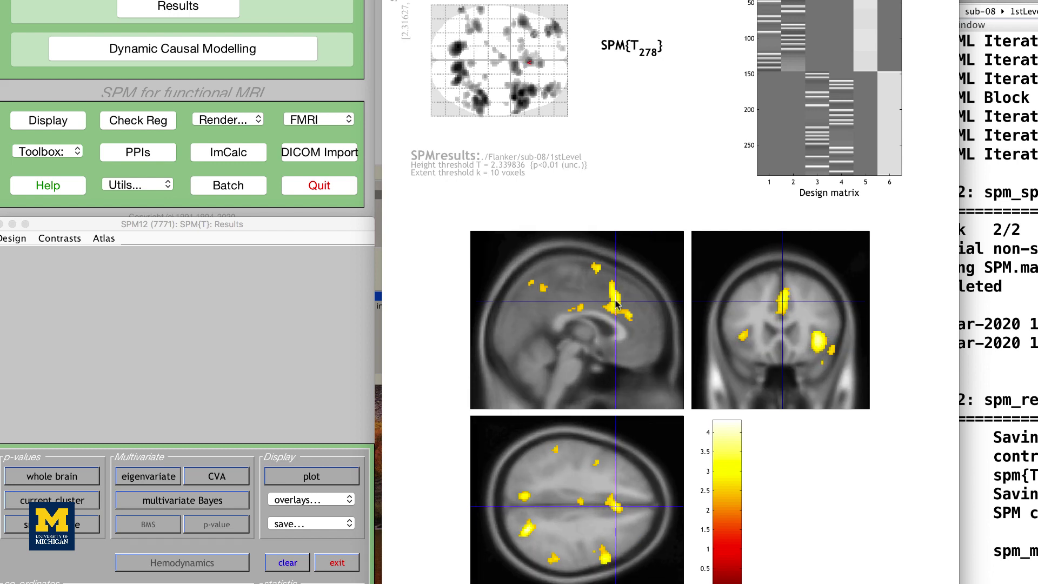
pyautogui.click(615, 300)
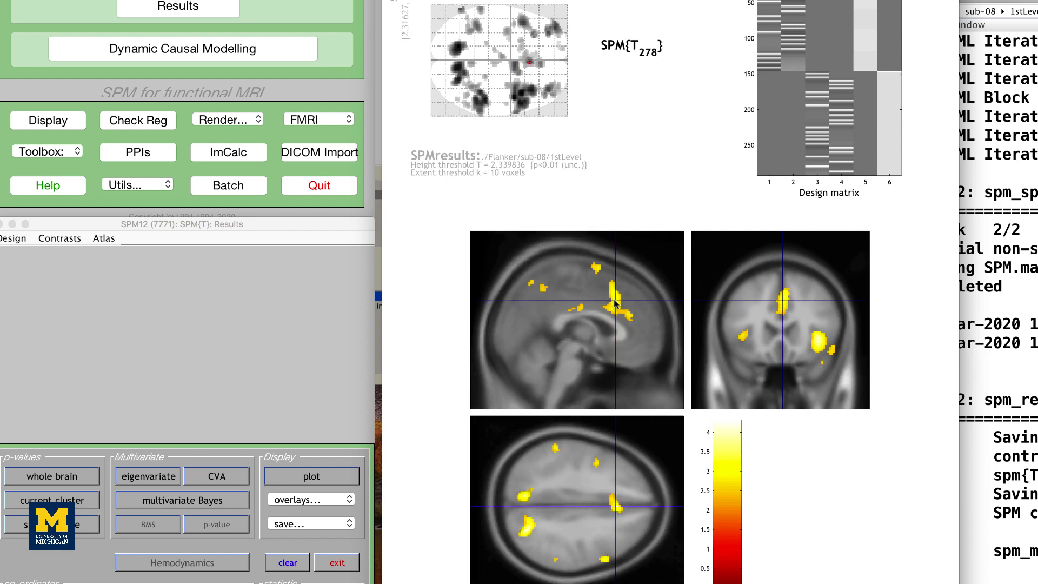
pyautogui.click(614, 301)
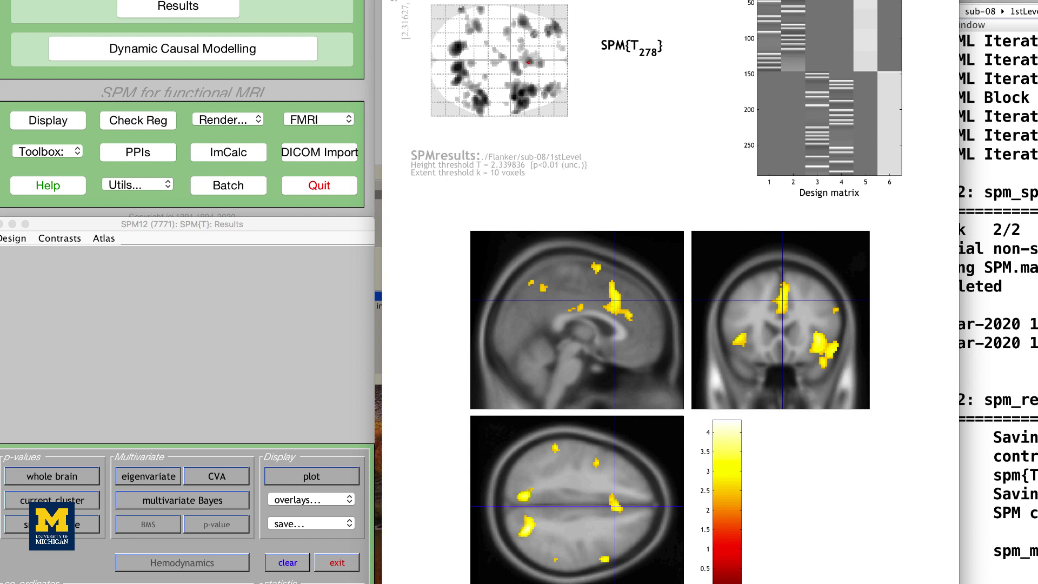
pyautogui.click(65, 523)
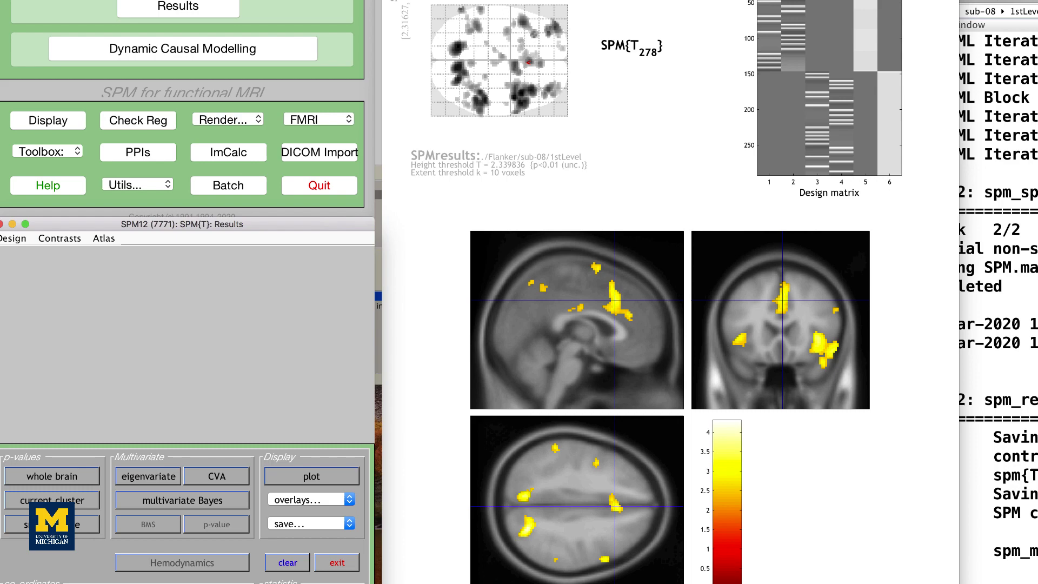